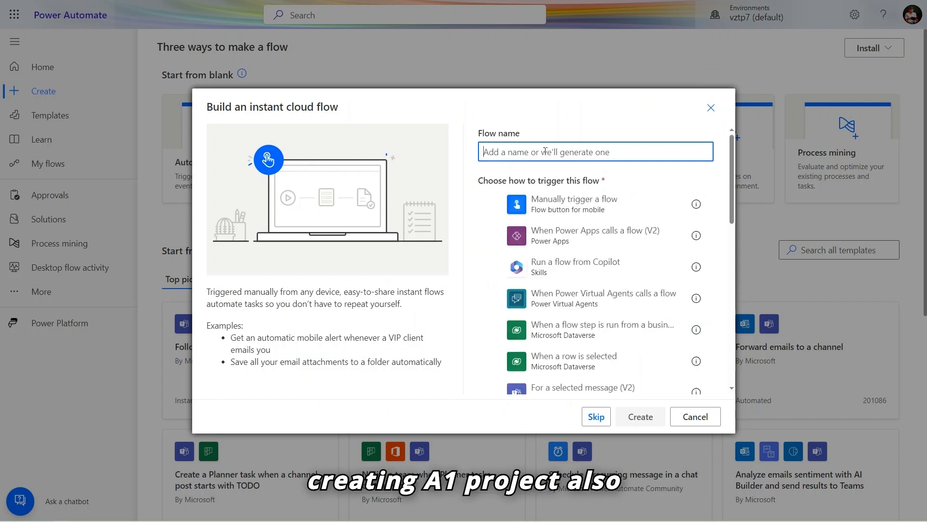
Step: Create an instant cloud flow named "Create Not group connected Team site" that is manually triggered
scroll(549, 255, down, 2)
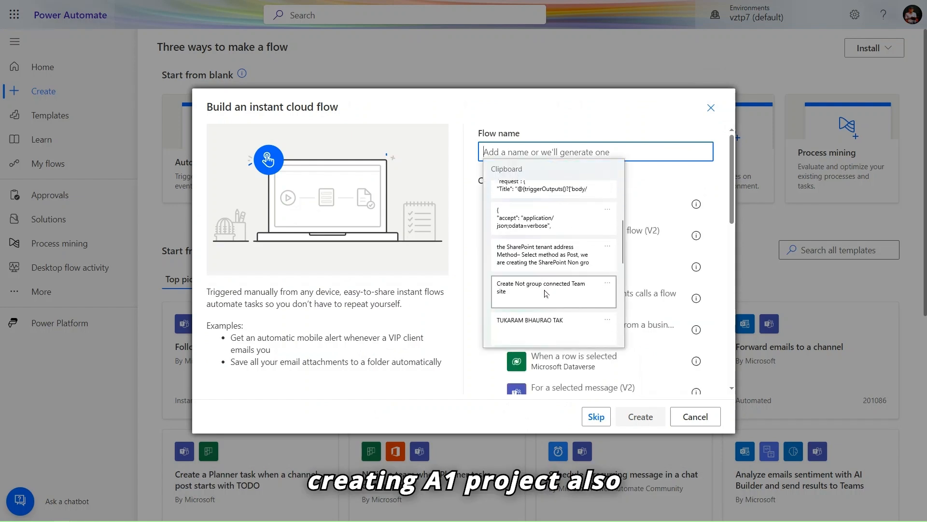
click(543, 316)
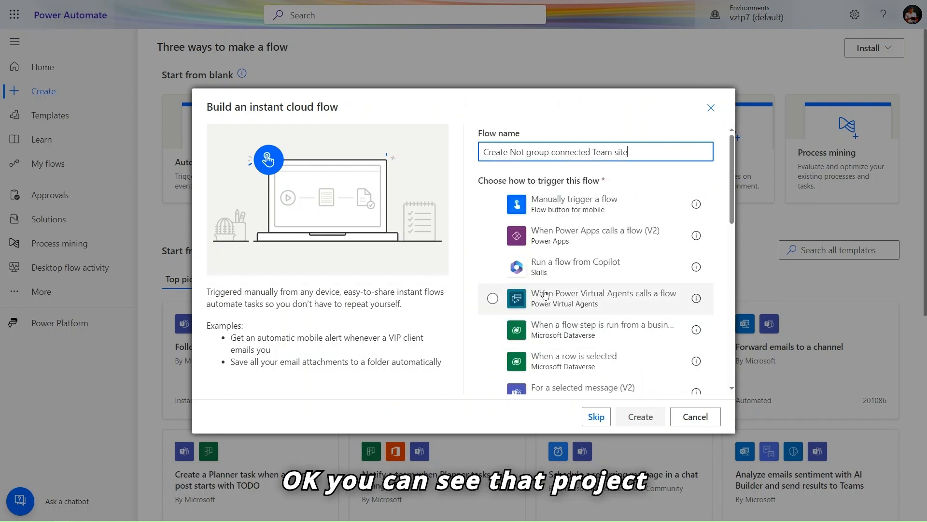
click(591, 206)
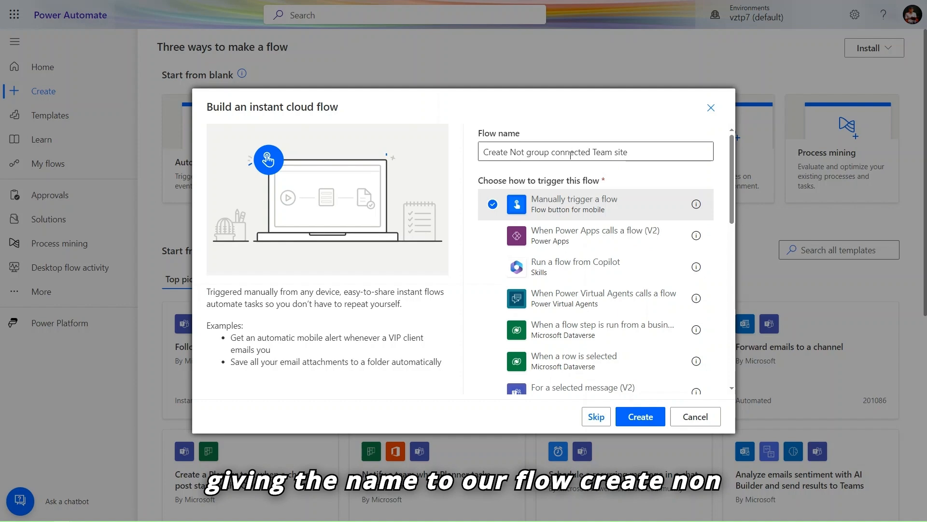
click(634, 416)
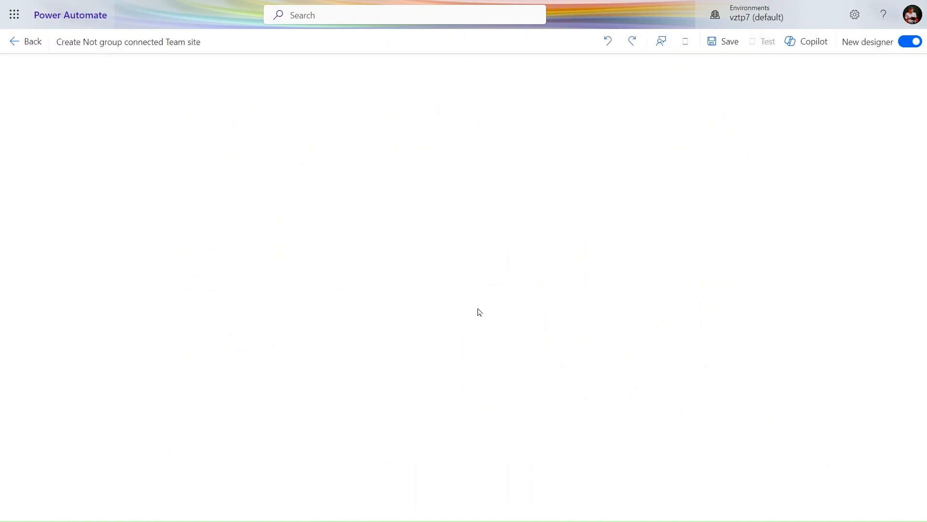
Step: Add the SharePoint action "Send an HTTP request to SharePoint" below the manual trigger, finding it with the search term "http"
drag(482, 191, 678, 78)
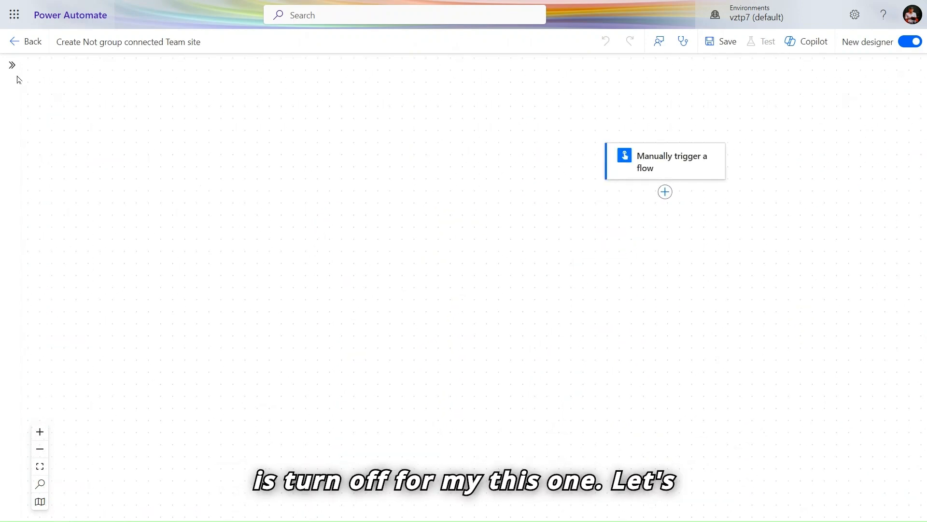
click(665, 192)
click(727, 201)
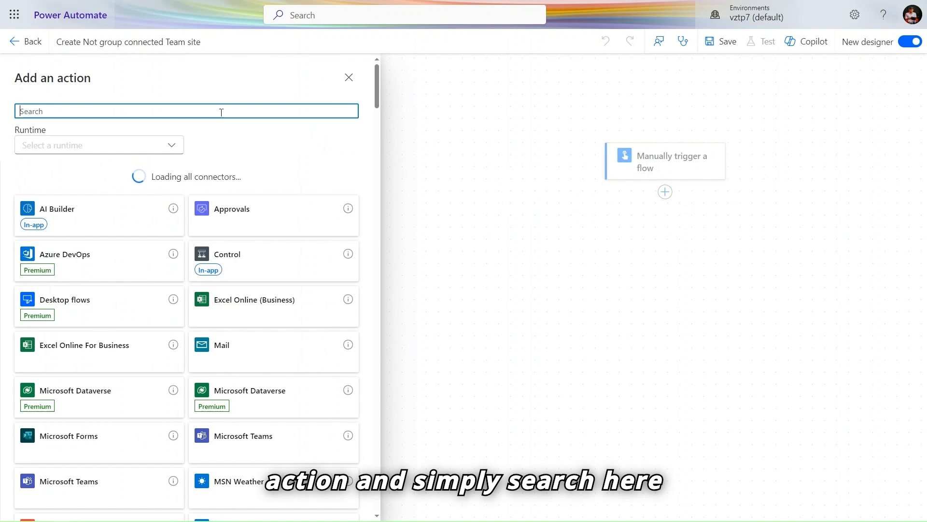
text(http)
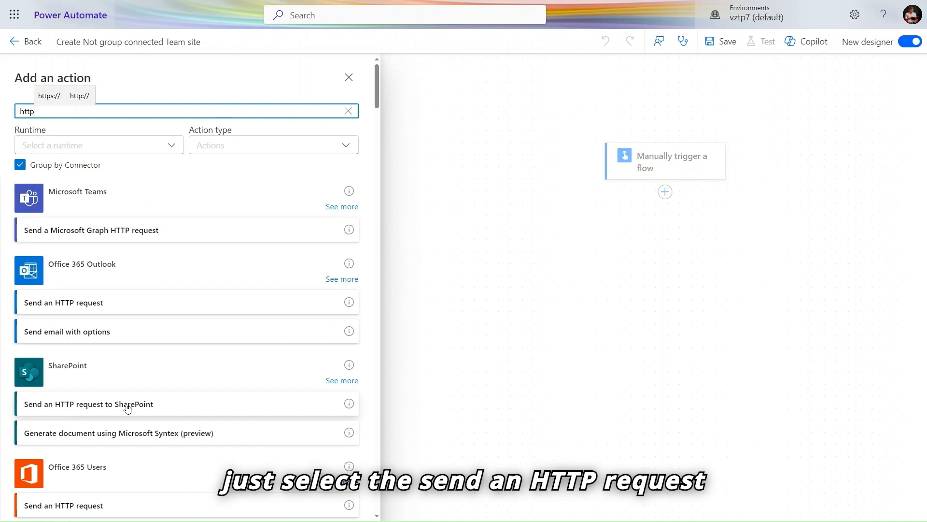
click(160, 412)
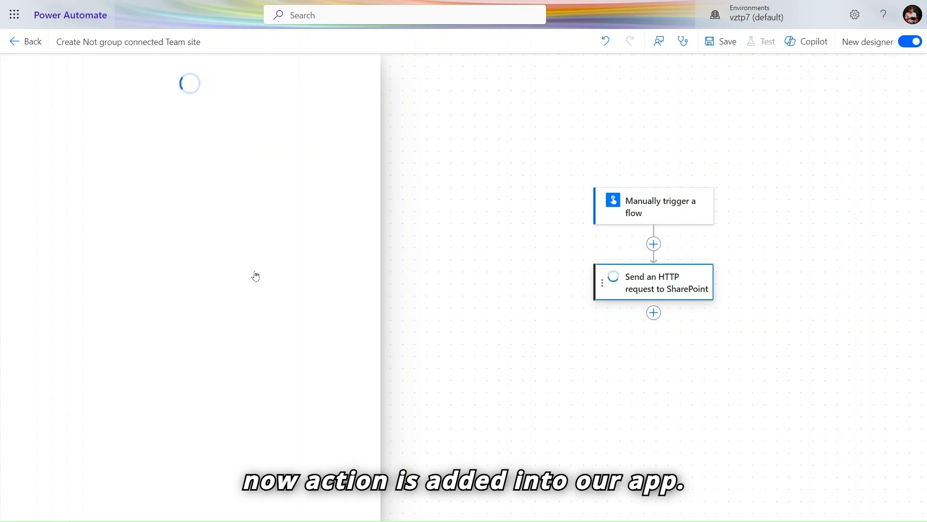
Step: Switch the Site Address of the HTTP request action to custom value entry
click(135, 159)
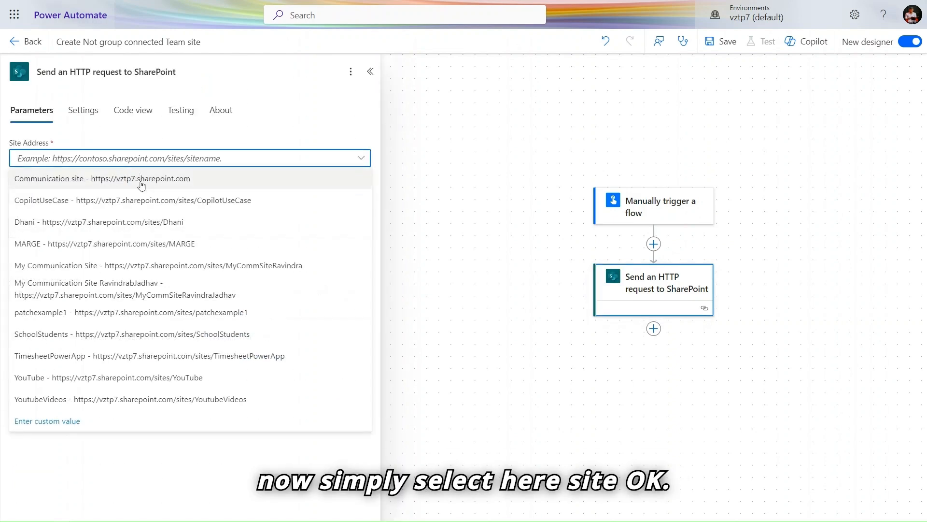
click(151, 159)
click(153, 161)
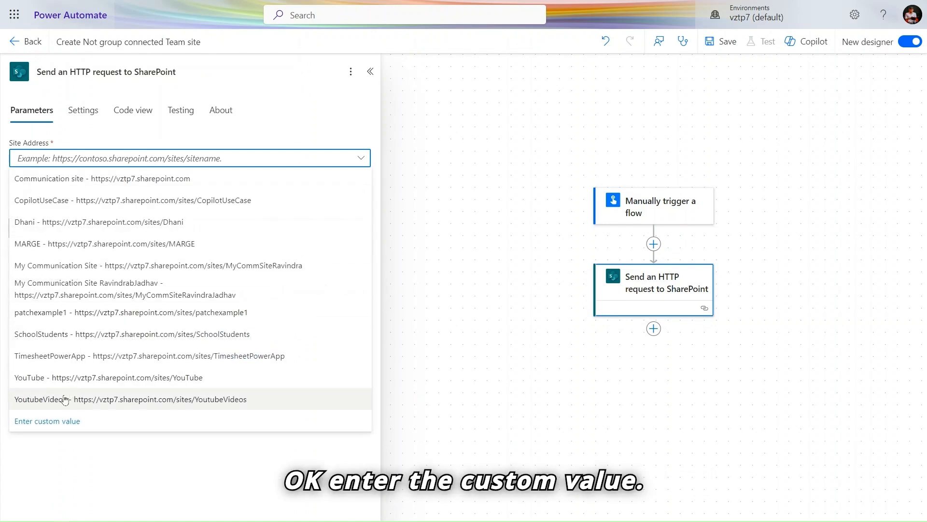
click(67, 425)
mouse_move(295, 2)
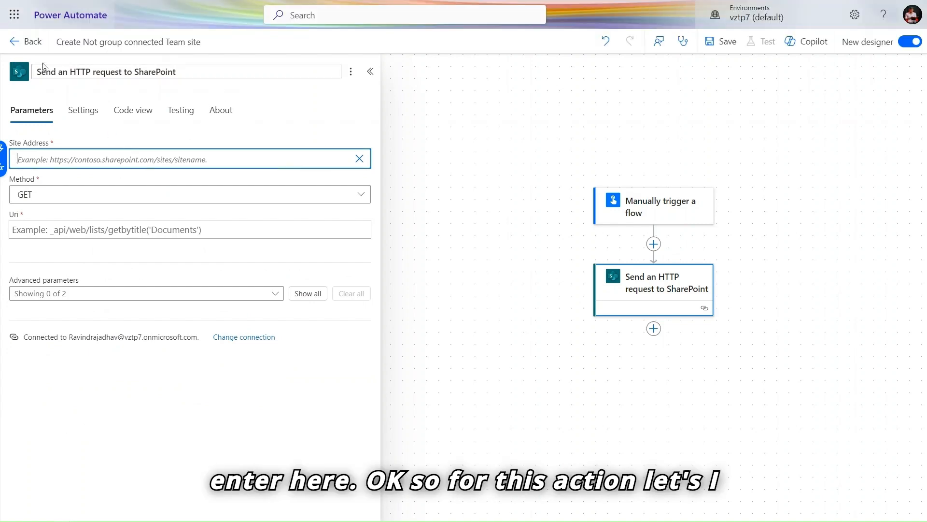
click(14, 14)
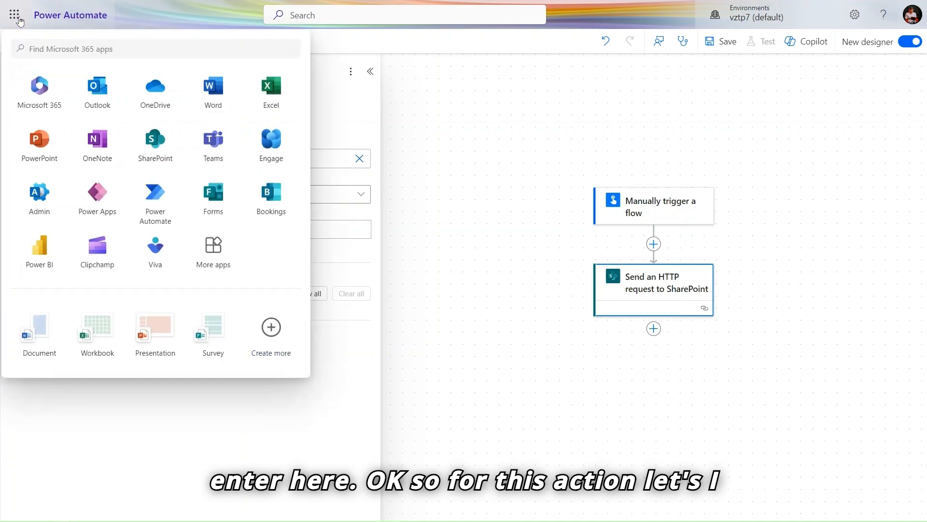
click(156, 143)
mouse_move(177, 1)
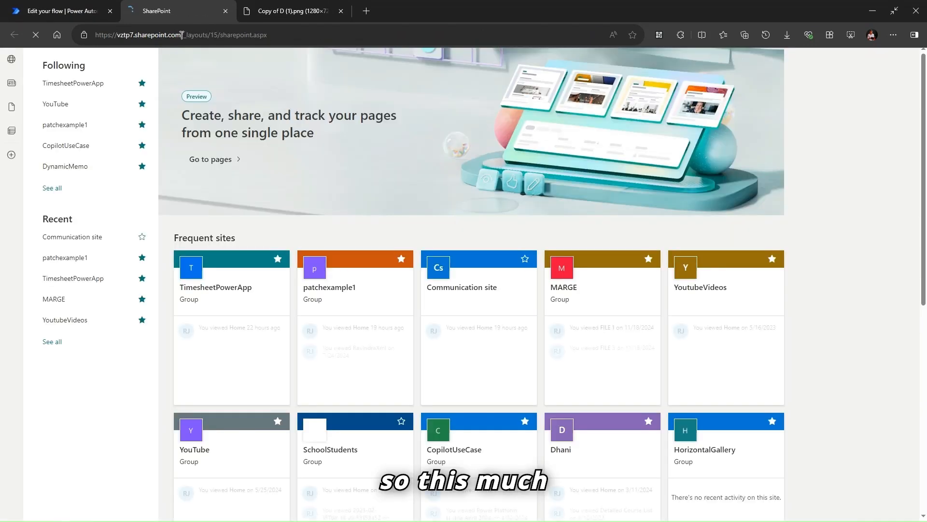
drag(181, 35, 80, 39)
key(ctrl+c)
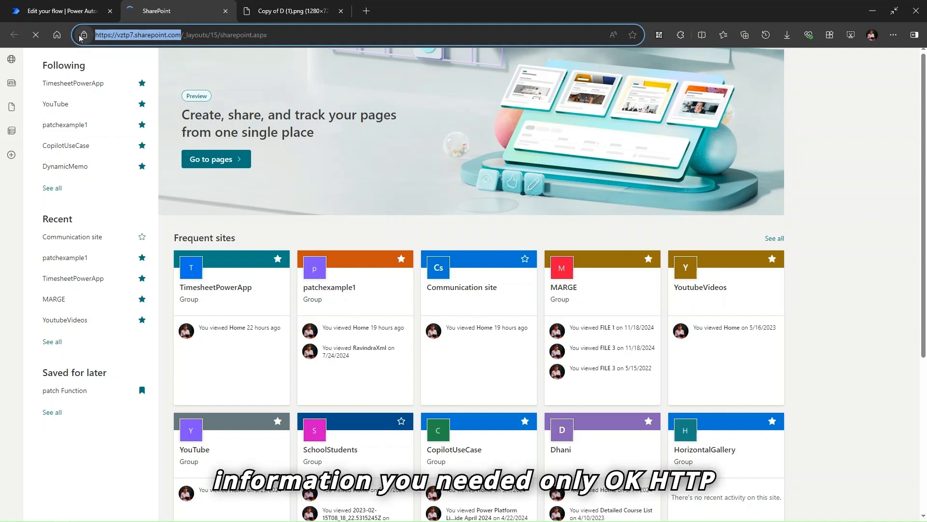
click(62, 10)
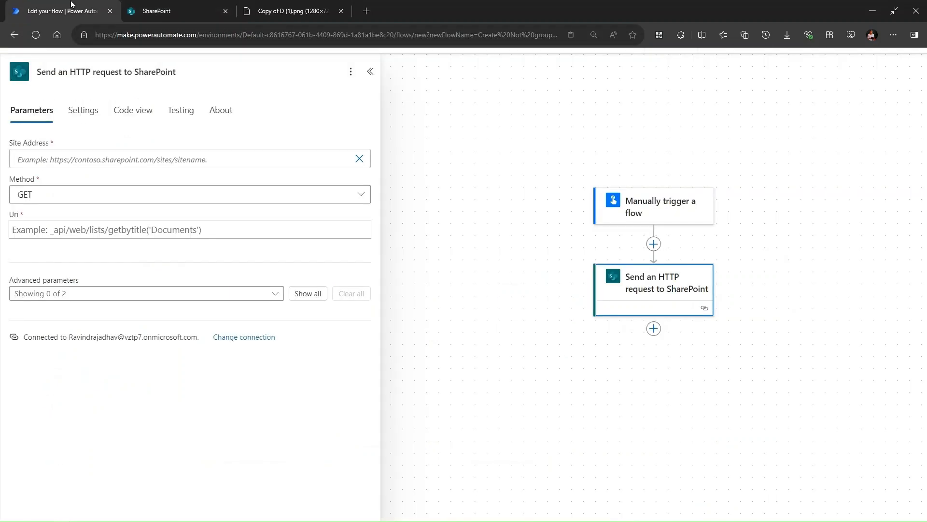
click(119, 162)
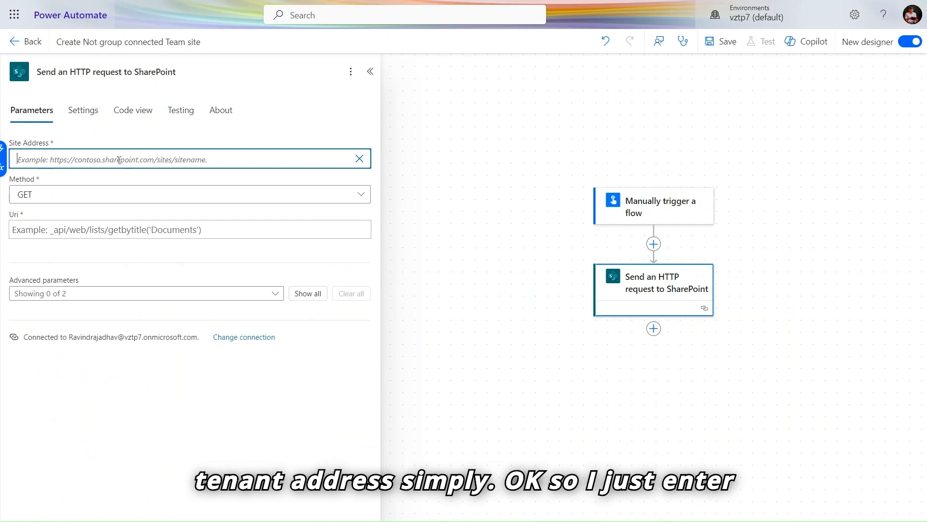
key(ctrl+v)
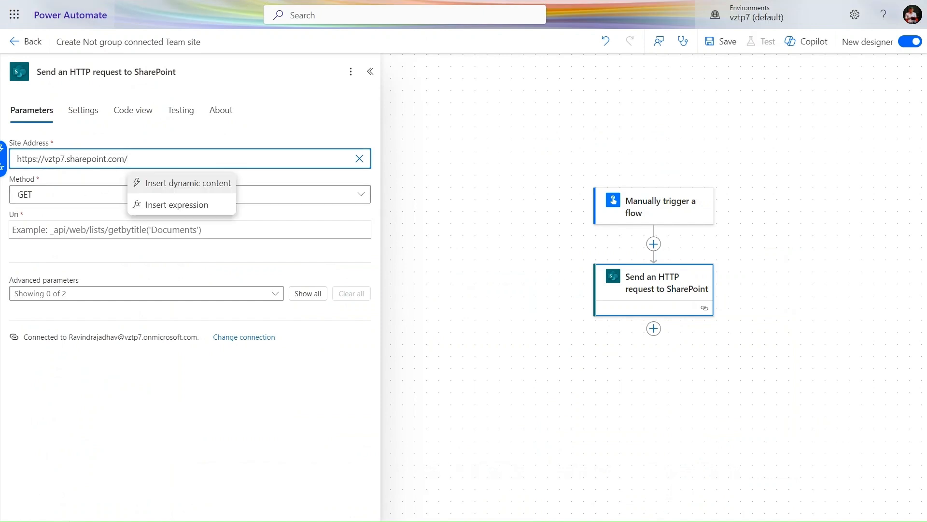
Step: Set the request's method to POST and its Uri to _api/SPSiteManager/create
click(54, 196)
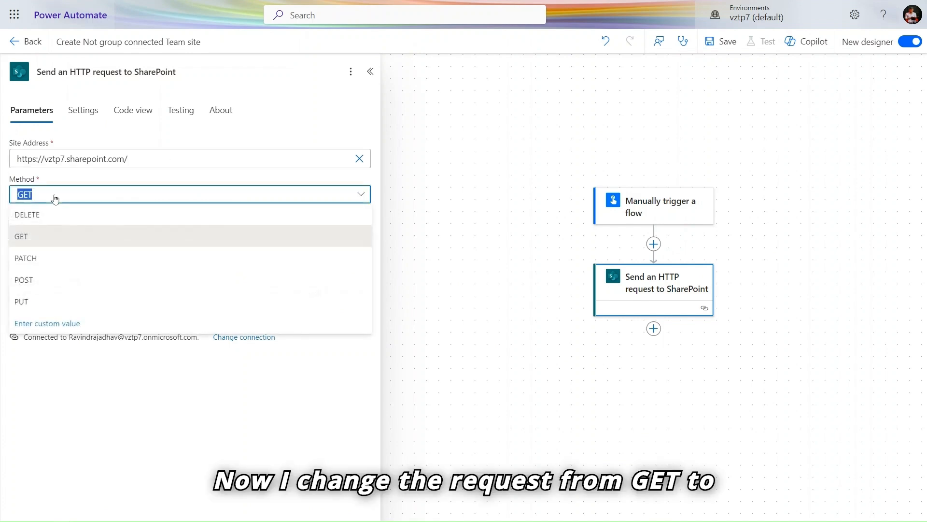
click(50, 279)
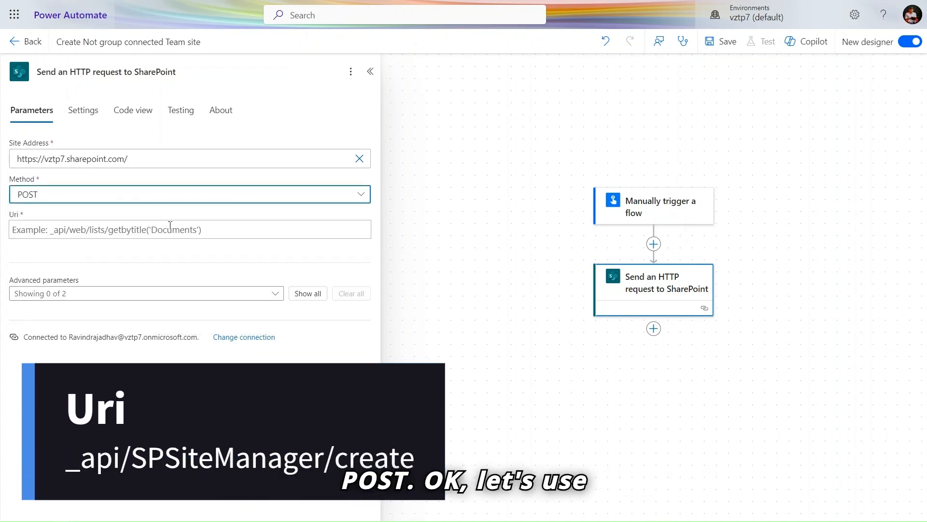
click(170, 227)
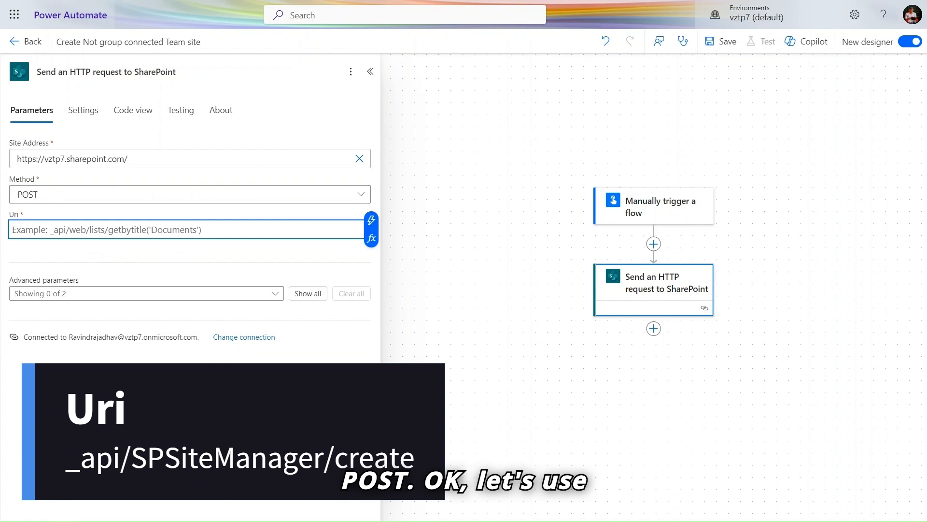
key(alt+Tab)
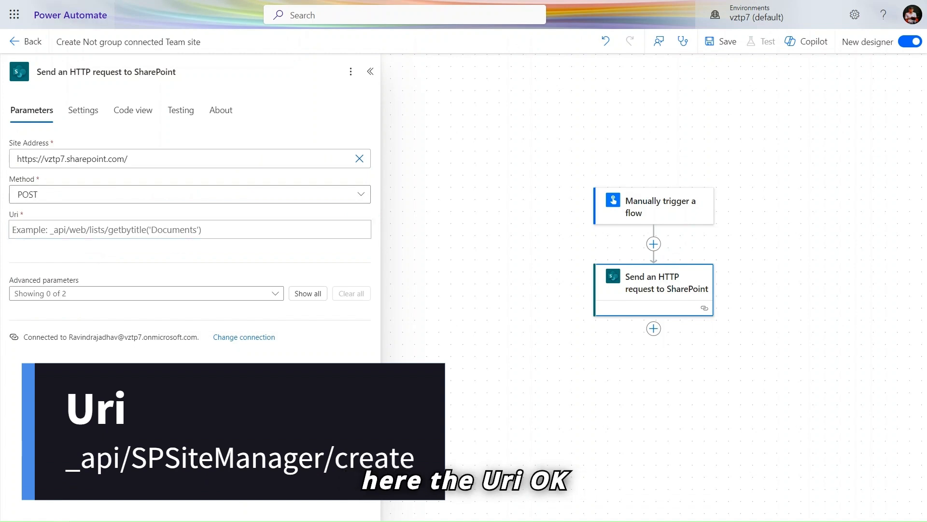
click(215, 226)
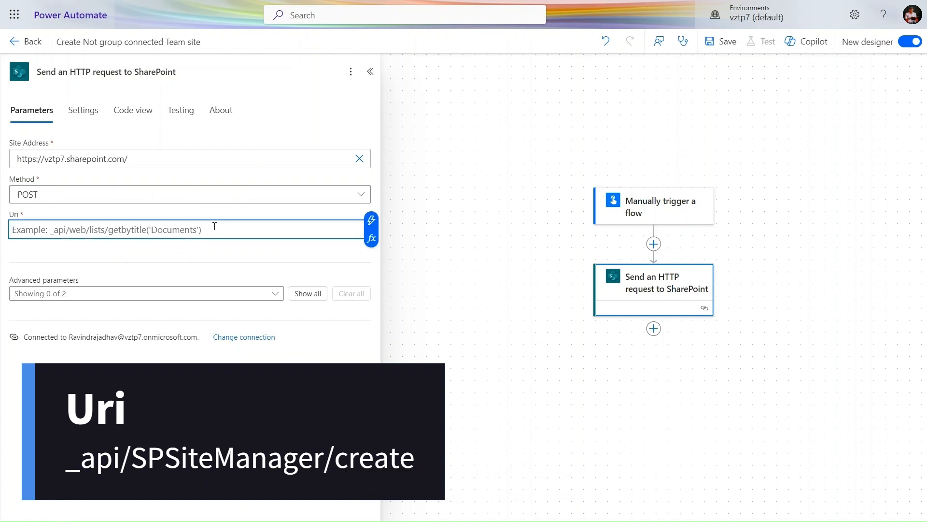
text(_api/SPSiteManager/create)
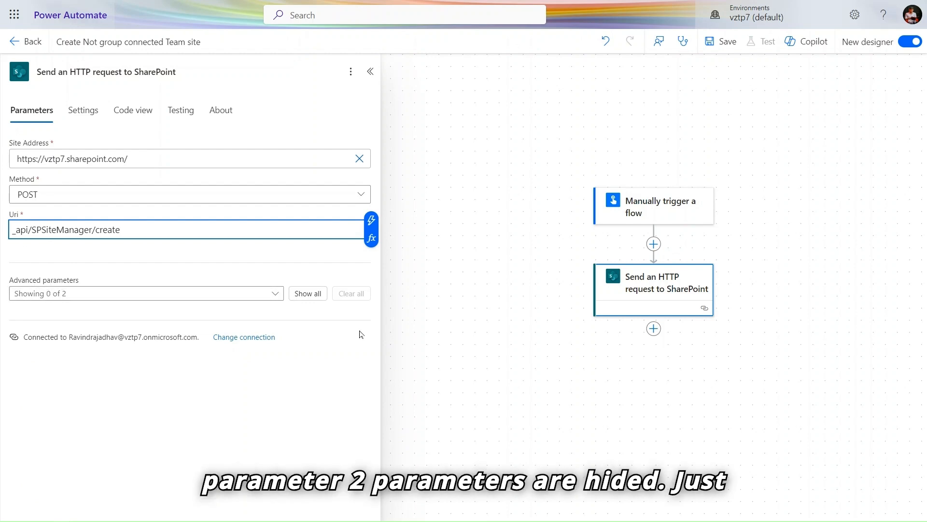
Step: Show all advanced parameters and define the accept and content-type headers as JSON text, both with the value application/json;odata=verbose
click(309, 294)
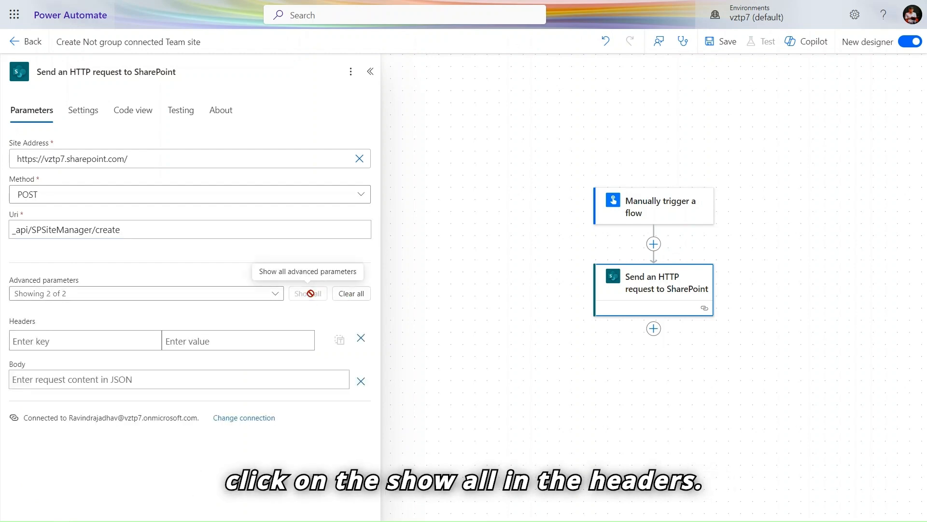
click(340, 341)
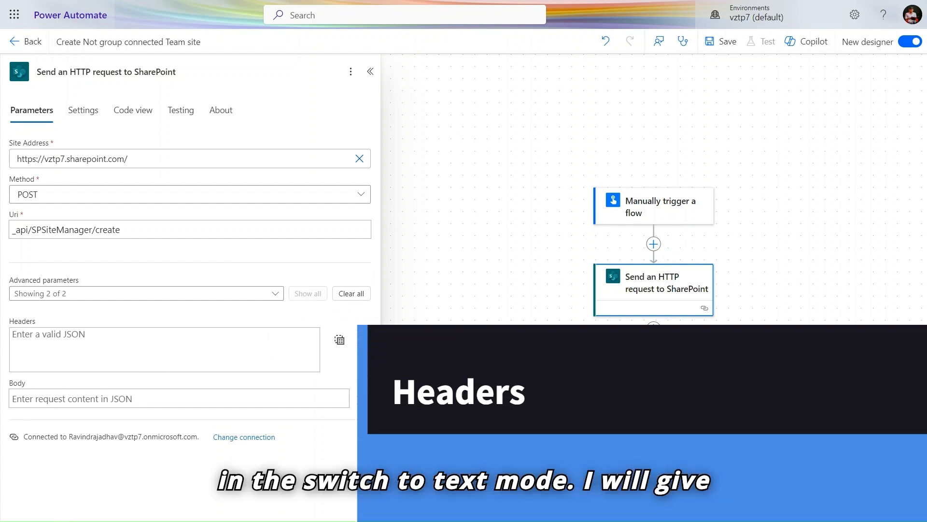
click(114, 354)
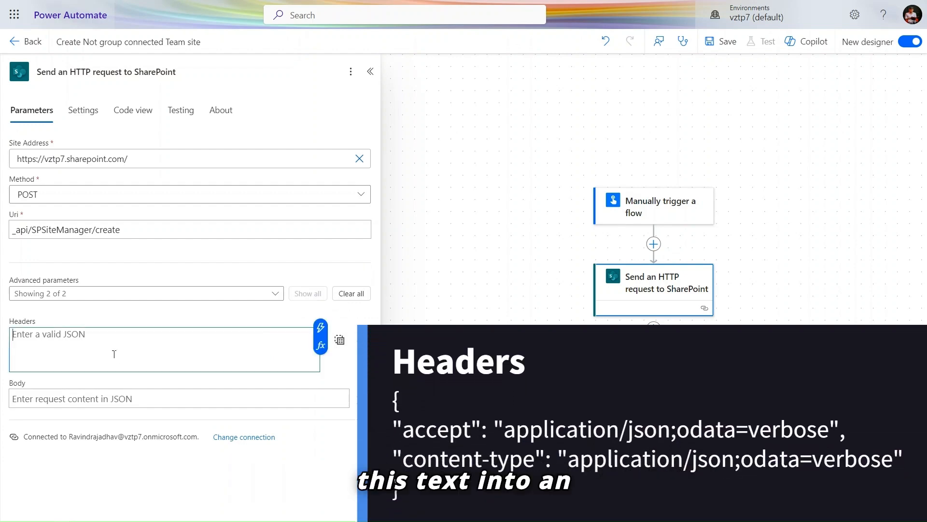
text({   "accept": "application/json;odata=verbose",   "content-type": "application/json;odata=verbose" })
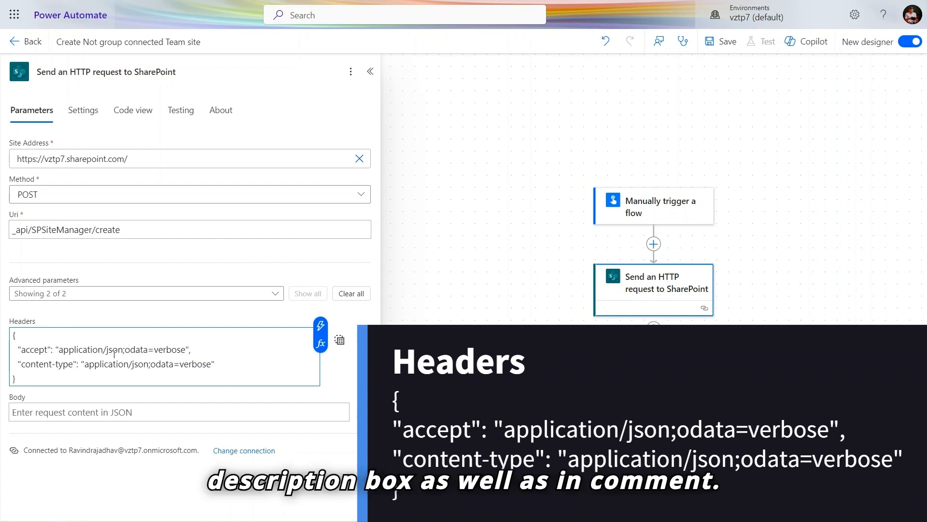
double_click(31, 350)
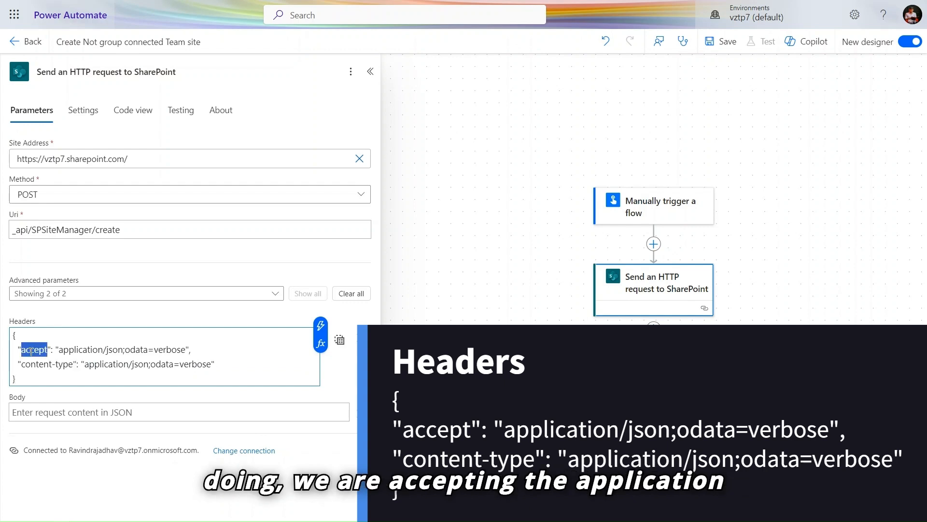
click(85, 349)
double_click(85, 349)
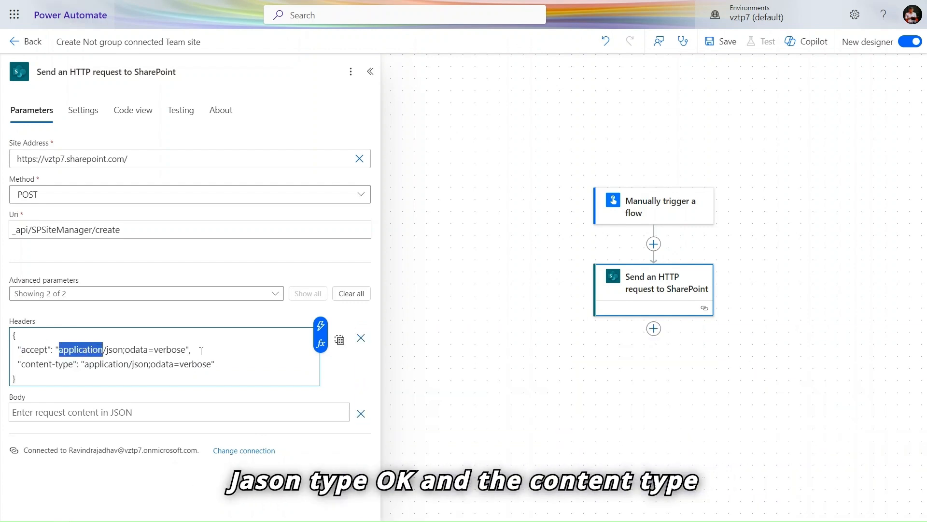
double_click(55, 365)
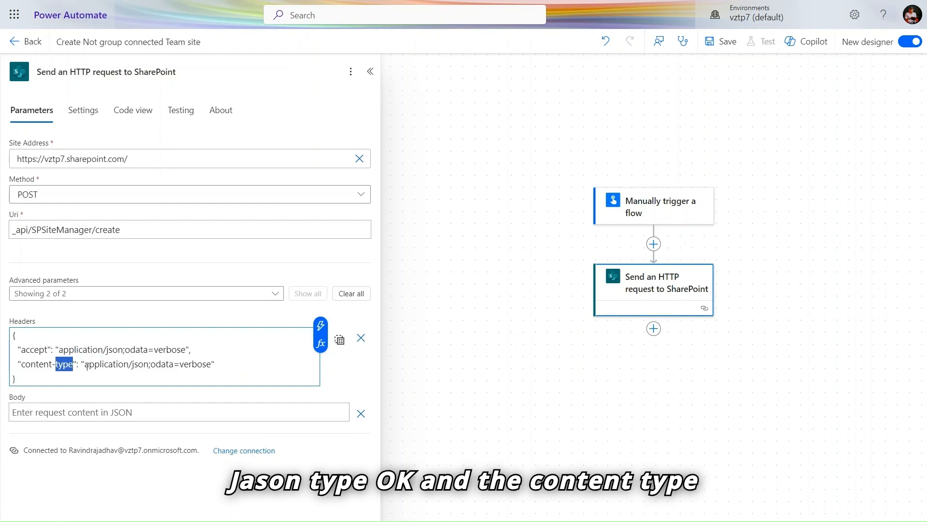
double_click(139, 363)
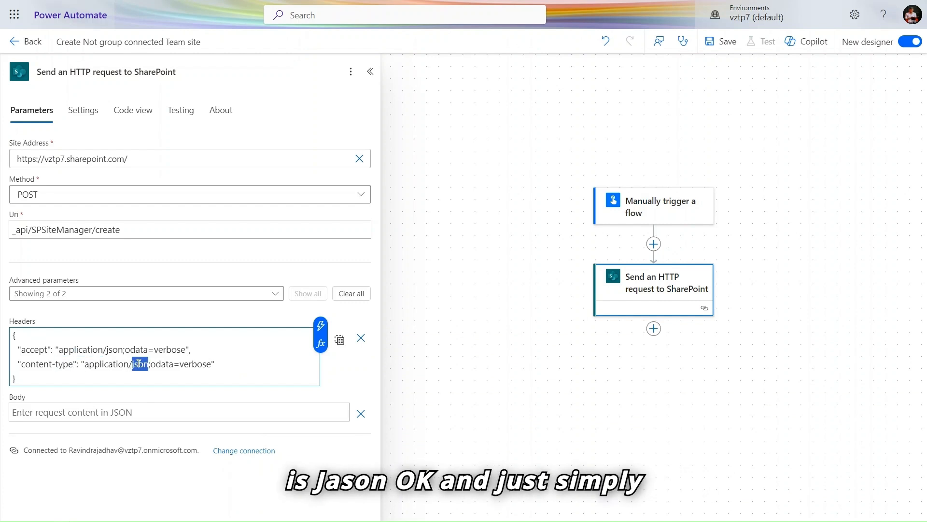
click(339, 340)
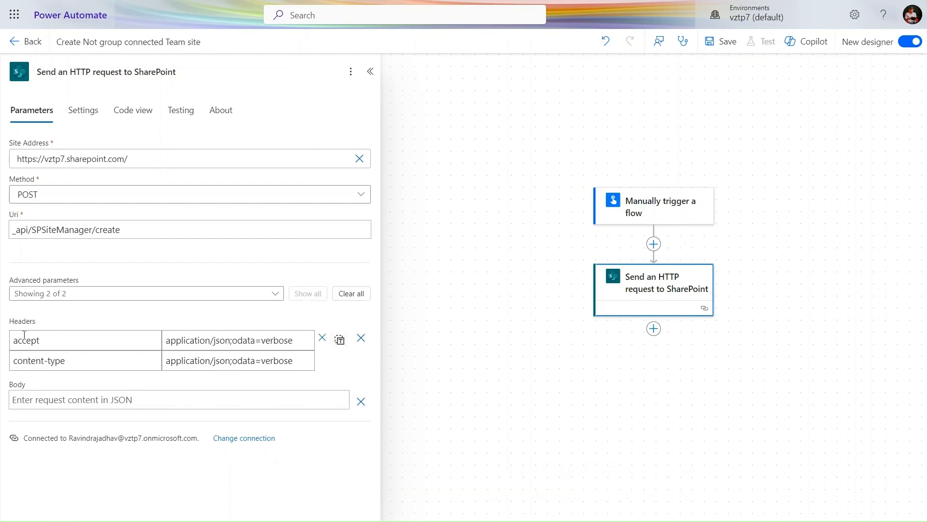
Step: Fill the request body with JSON giving site title, URL, description, owner, Lcid 1033, WebTemplate STS#3, guid() as SiteDesignId and ShareByEmailEnabled true
click(163, 402)
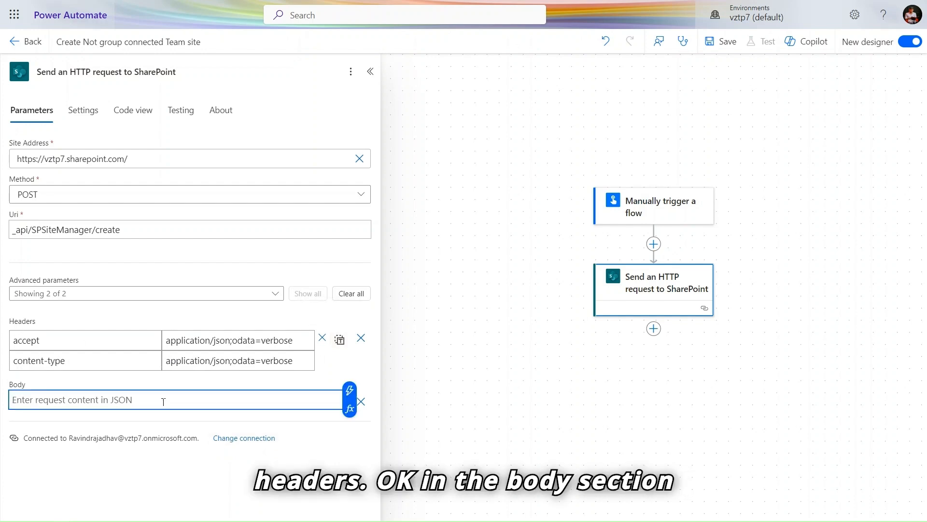
key(alt+Tab)
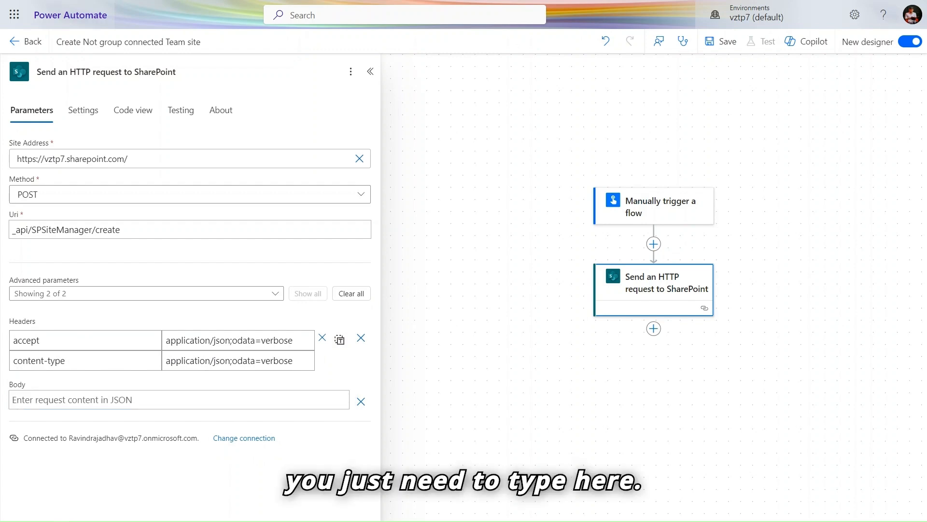
click(182, 402)
key(ctrl+v)
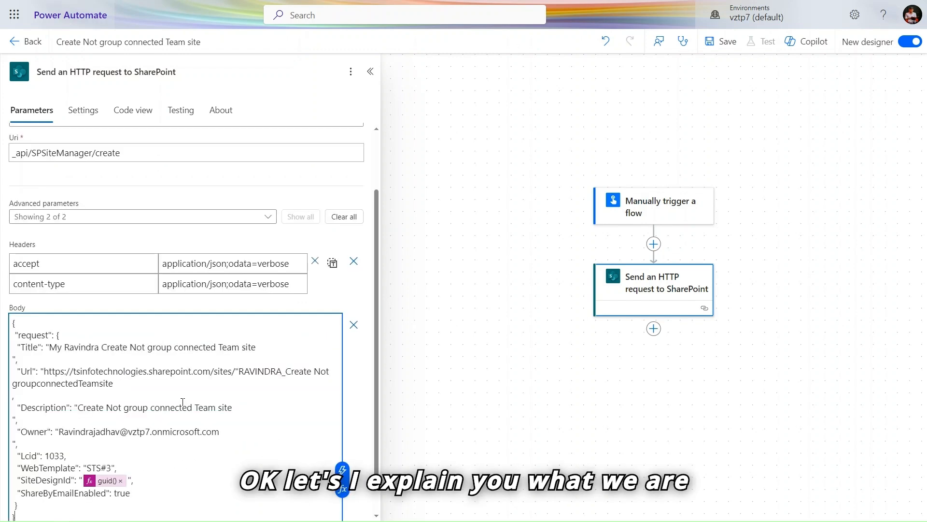
Step: Review the request object, Title and Url entries in the HTTP request's JSON body
scroll(183, 402, down, 1)
double_click(39, 289)
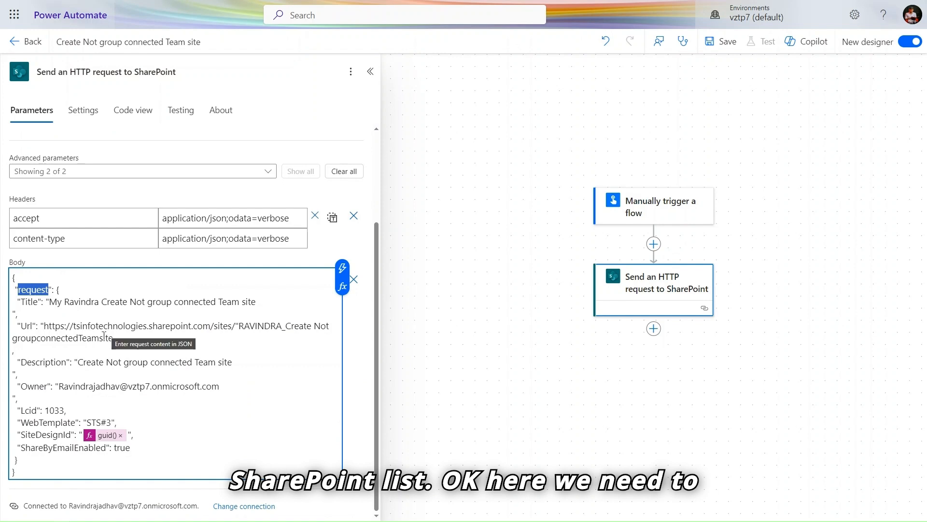
click(29, 301)
double_click(29, 302)
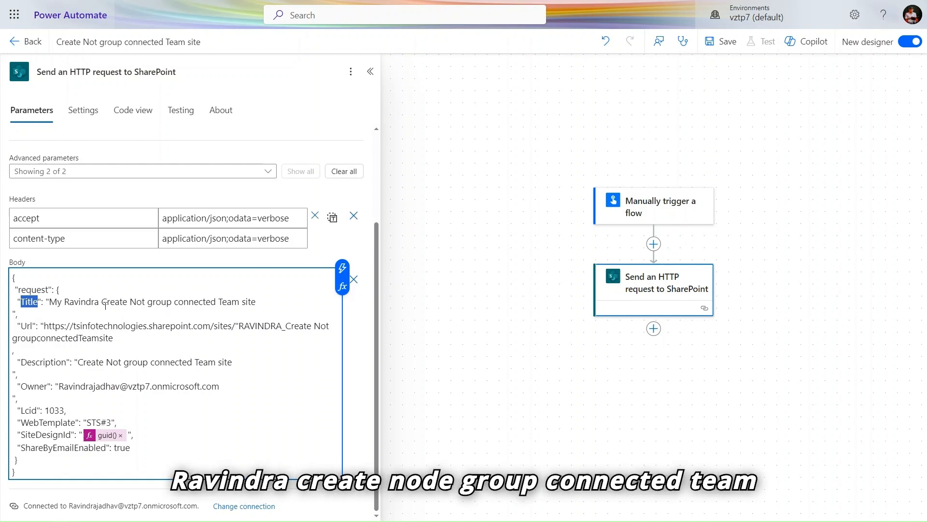
click(258, 302)
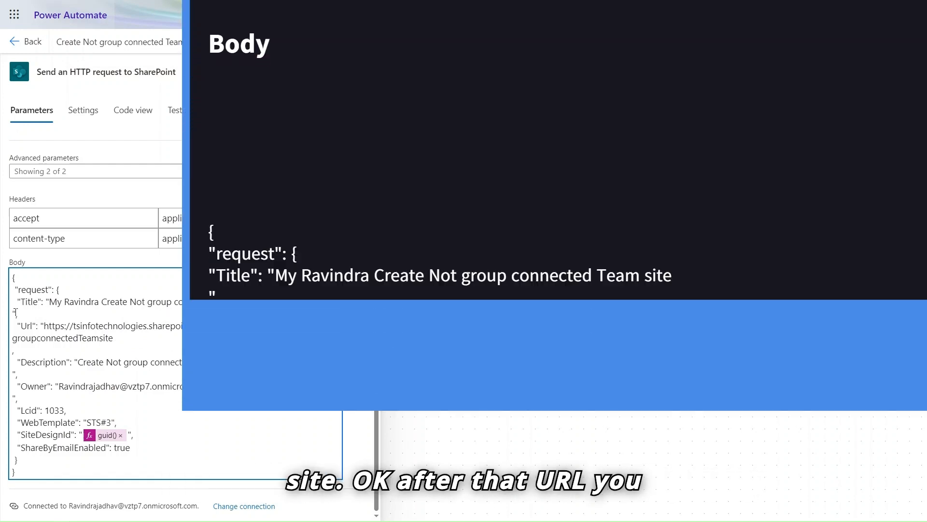
double_click(26, 326)
click(109, 327)
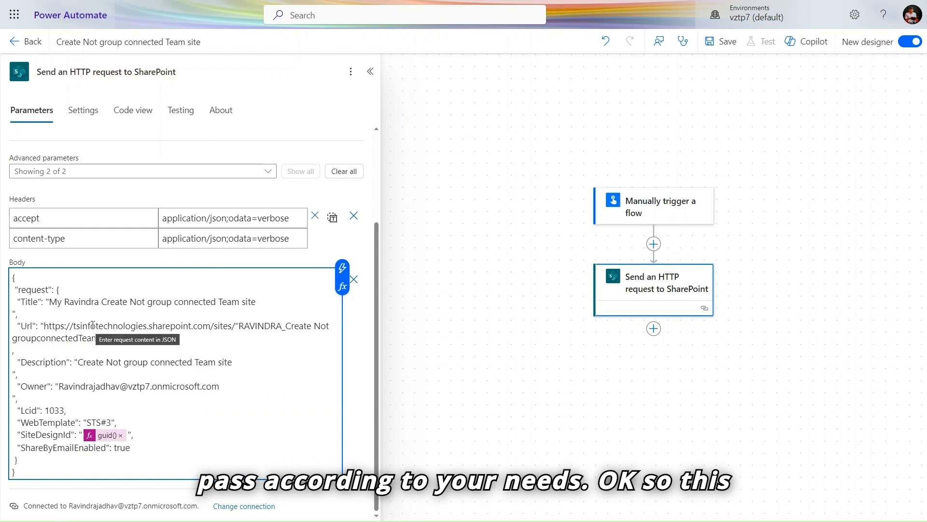
double_click(93, 327)
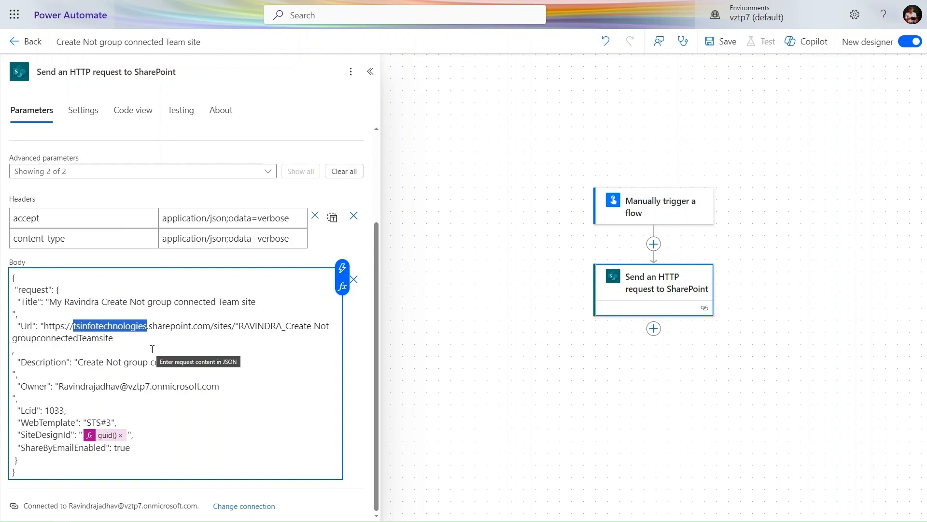
key(super+v)
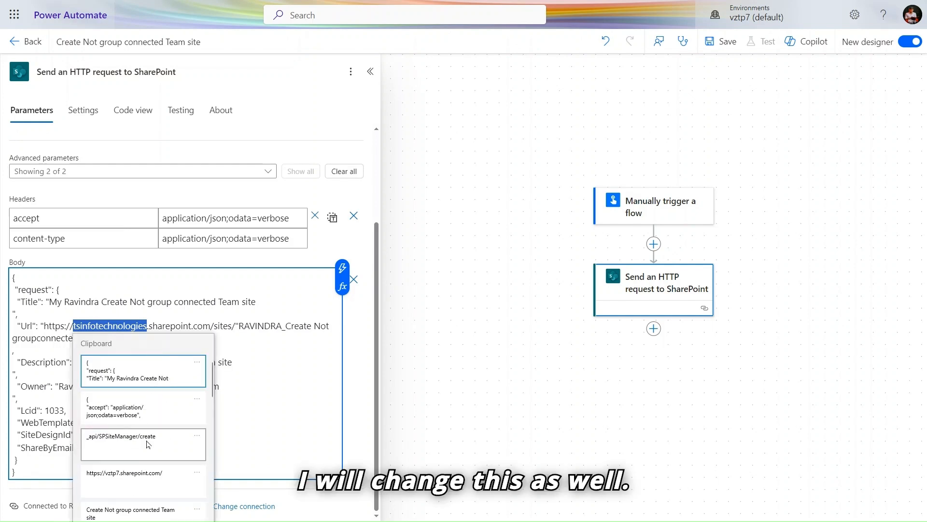
drag(210, 326, 46, 325)
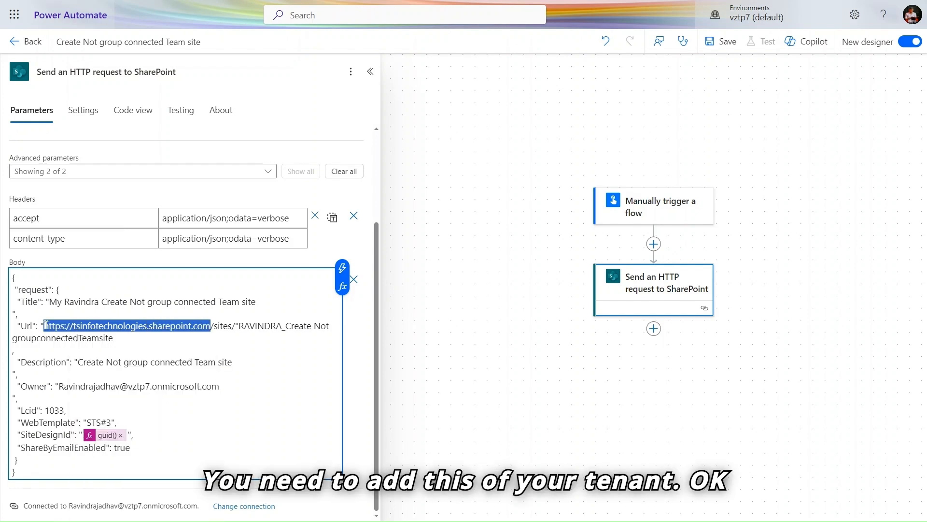
key(ctrl+v)
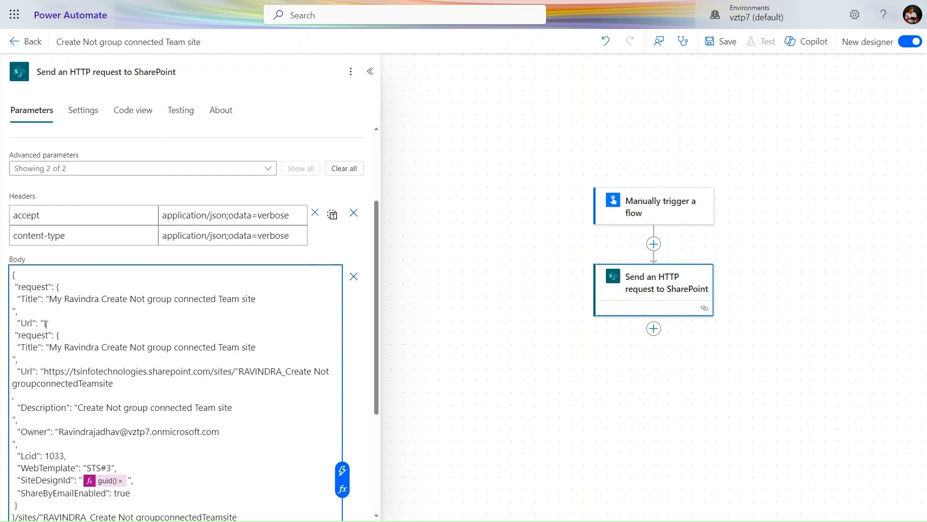
key(ctrl+z)
key(super+v)
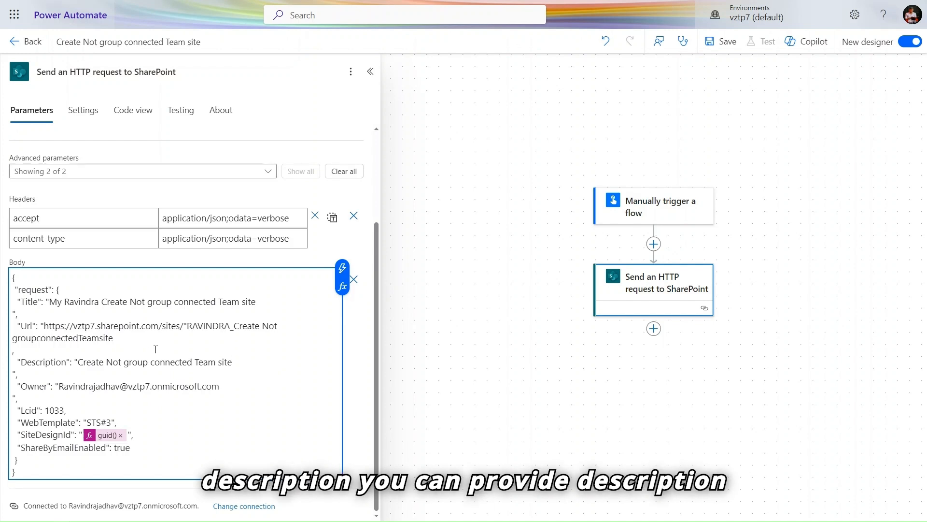
Step: Review the Owner, Lcid, WebTemplate, SiteDesignId and ShareByEmailEnabled entries in the request body
double_click(190, 386)
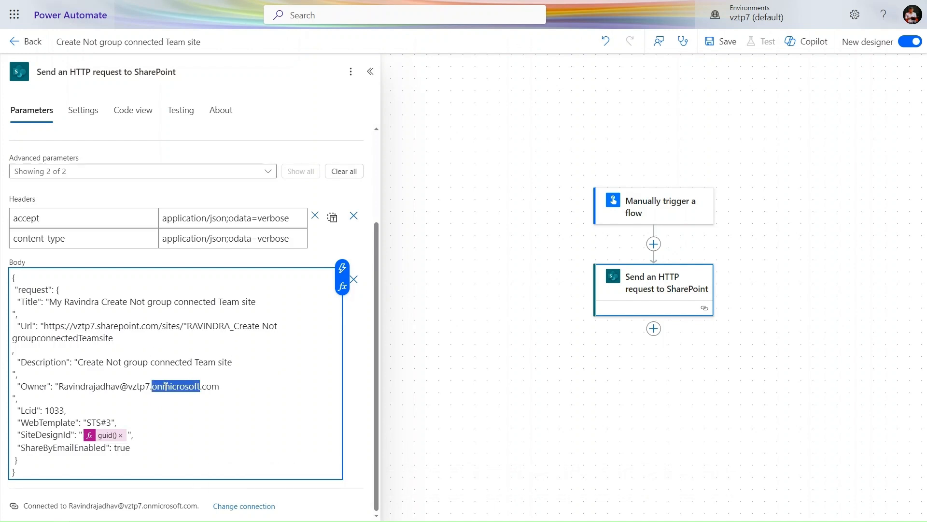
double_click(116, 386)
click(237, 395)
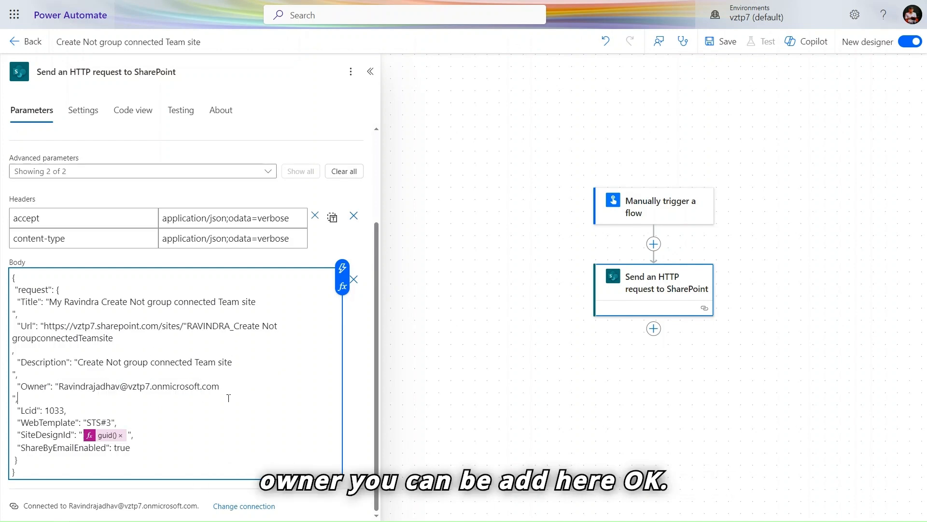
double_click(37, 409)
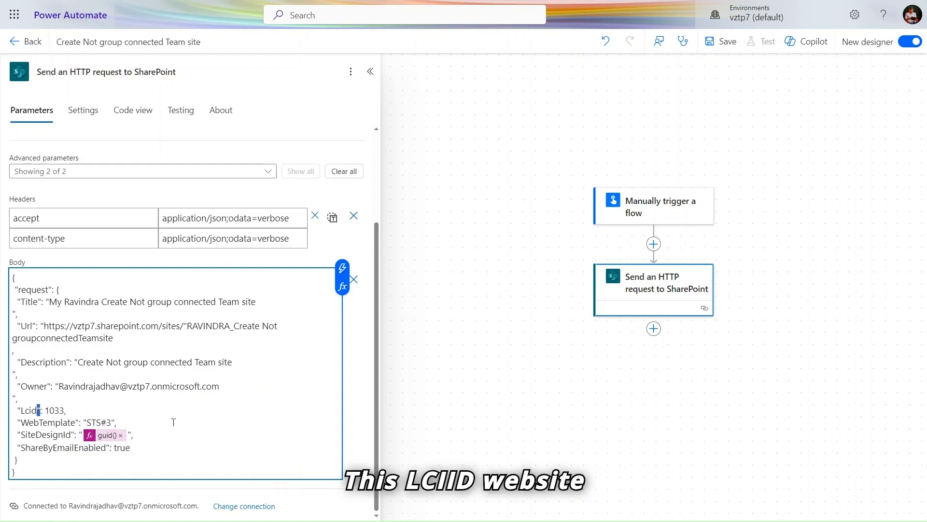
double_click(48, 422)
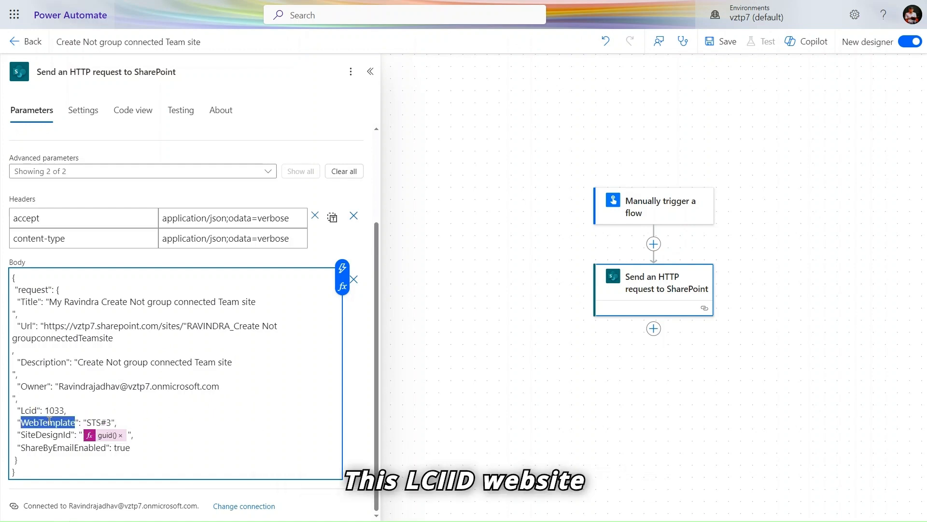
double_click(51, 435)
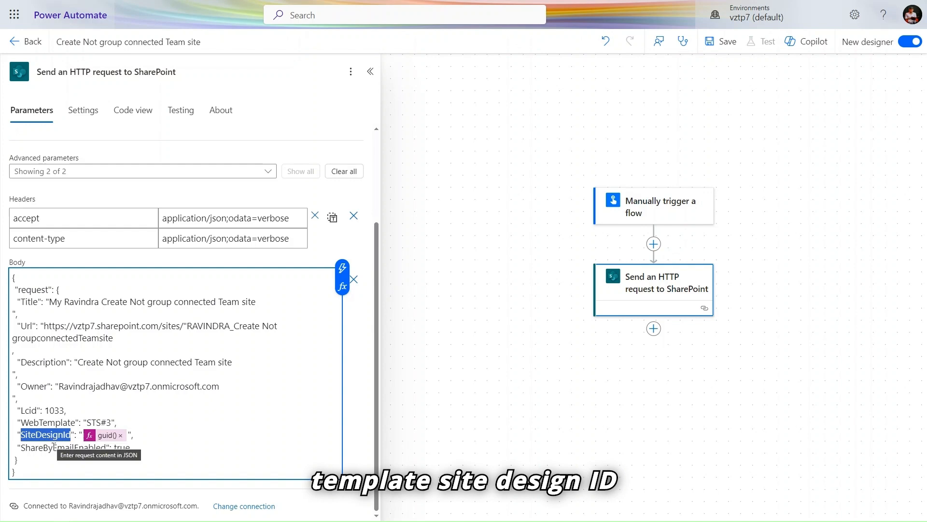
double_click(54, 446)
click(174, 445)
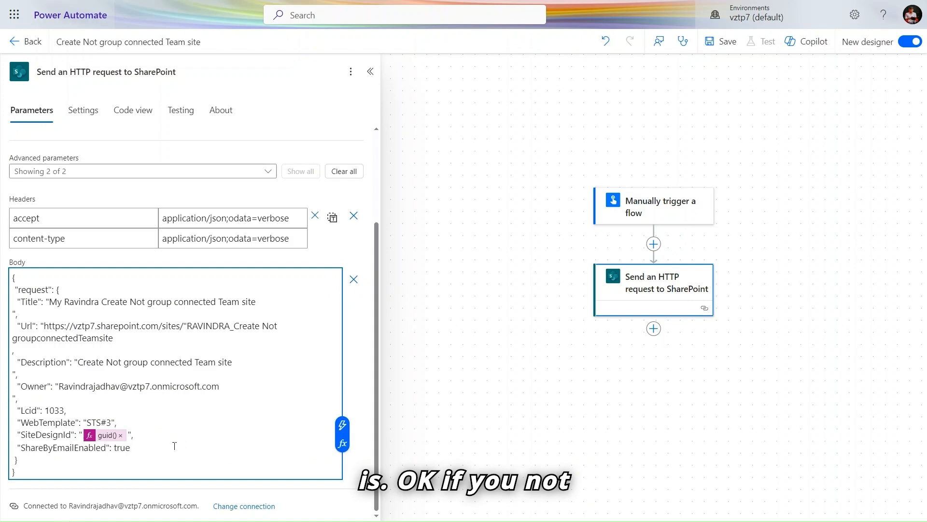
double_click(125, 448)
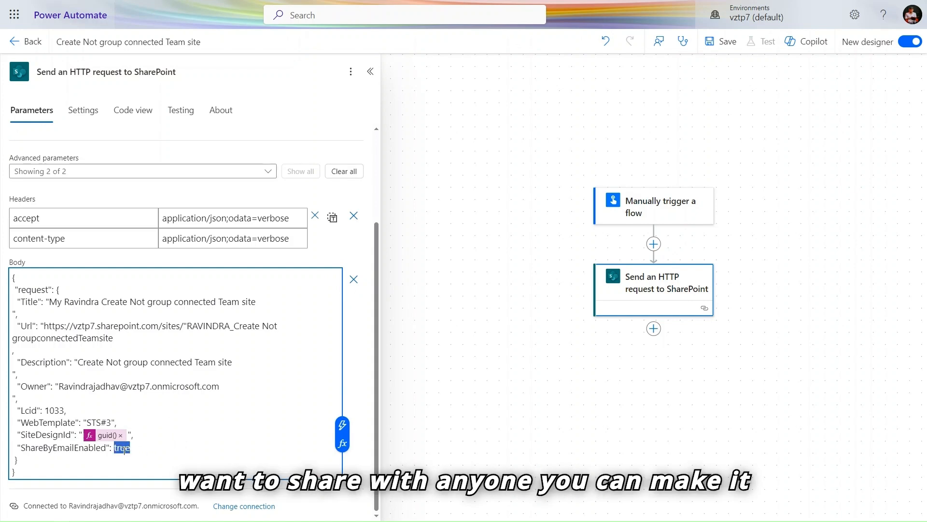
double_click(46, 434)
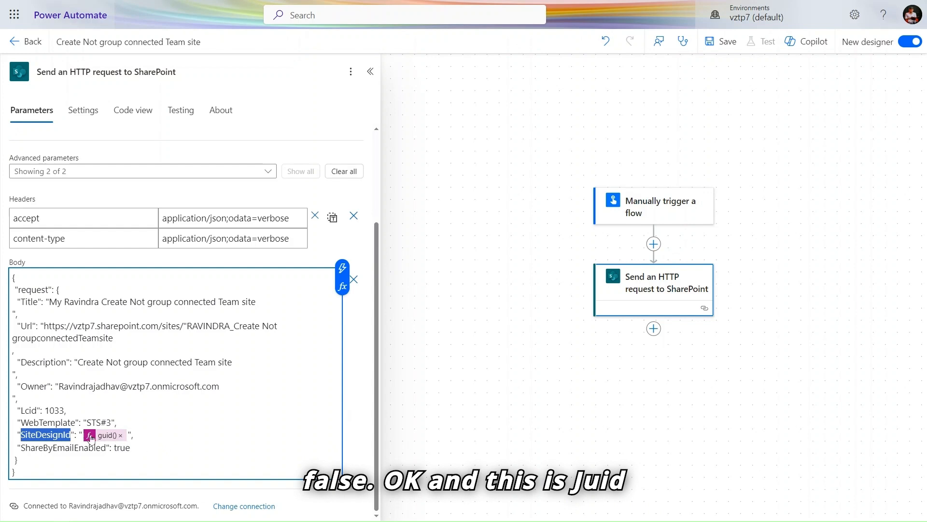
click(128, 446)
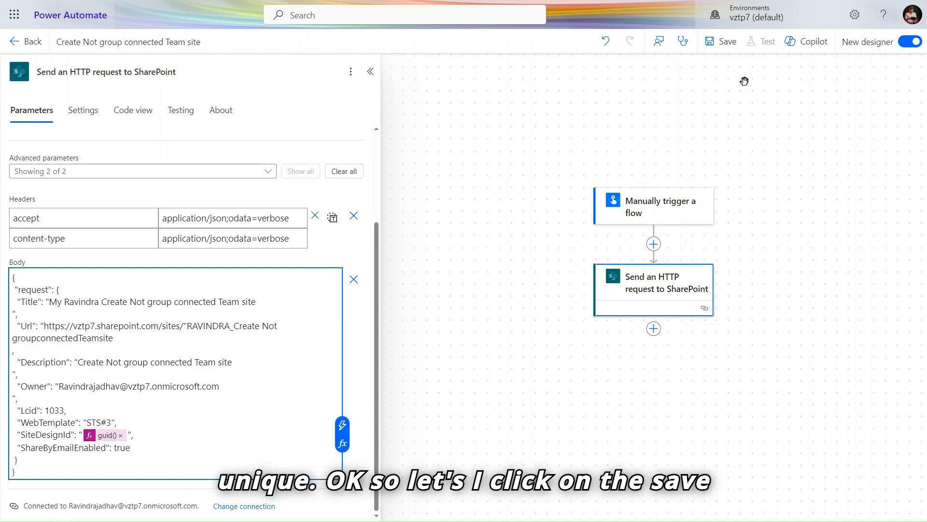
Step: Save the flow and start a test of it with the Manually option
click(726, 44)
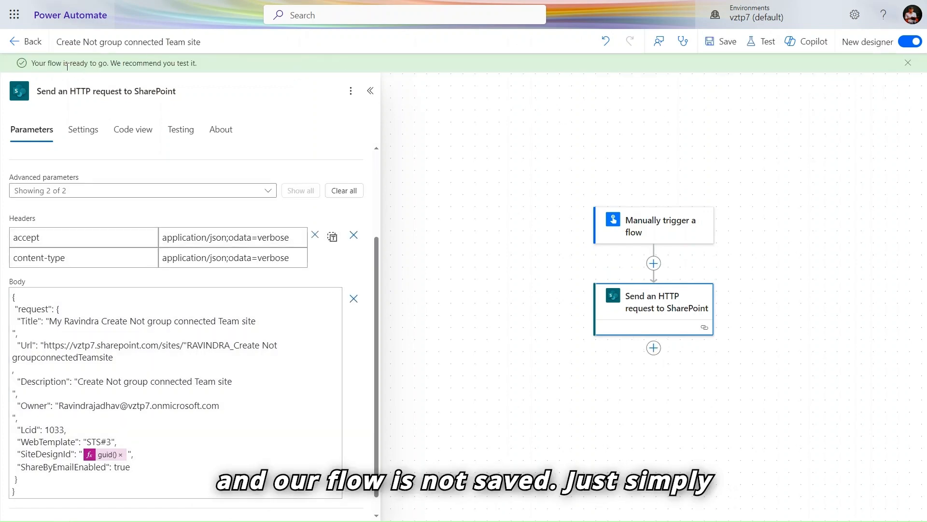
click(762, 41)
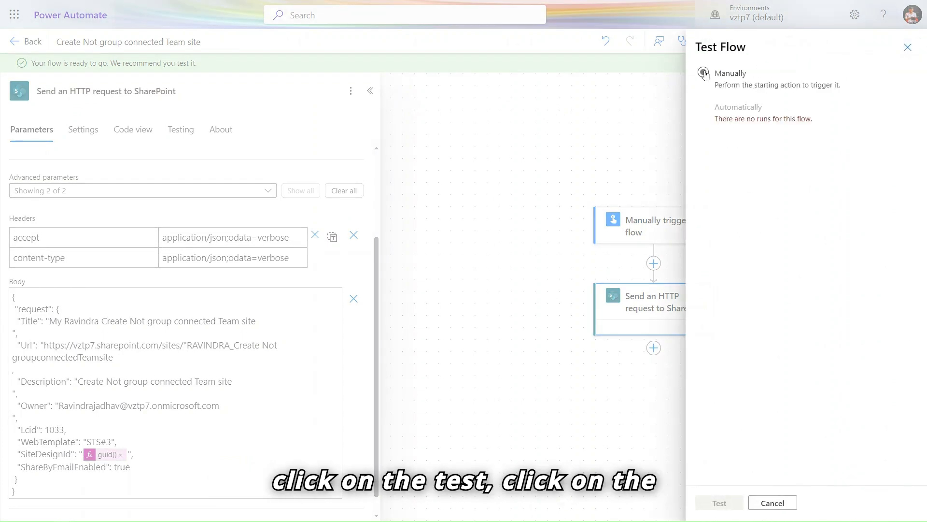
click(703, 73)
click(735, 504)
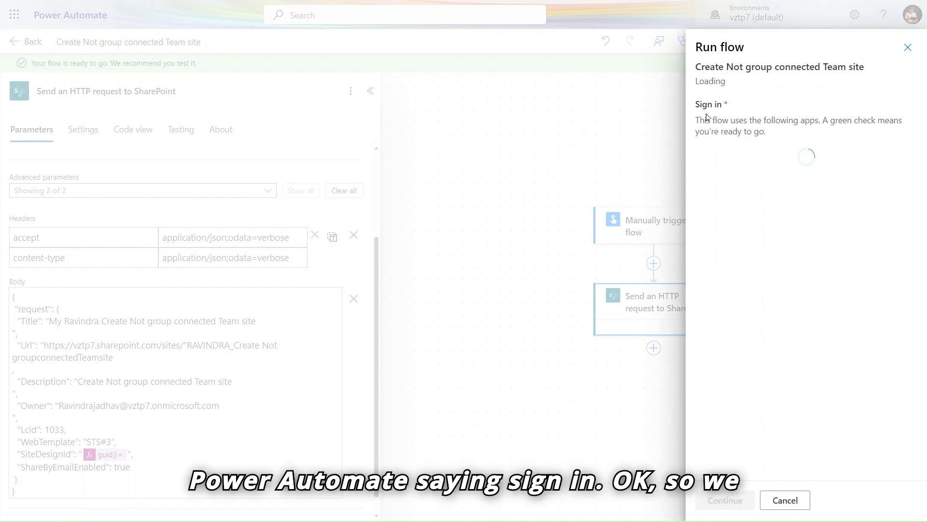
Step: Accept the SharePoint connection, run the flow and close the run dialog to reach the run details
drag(696, 119, 770, 134)
click(771, 135)
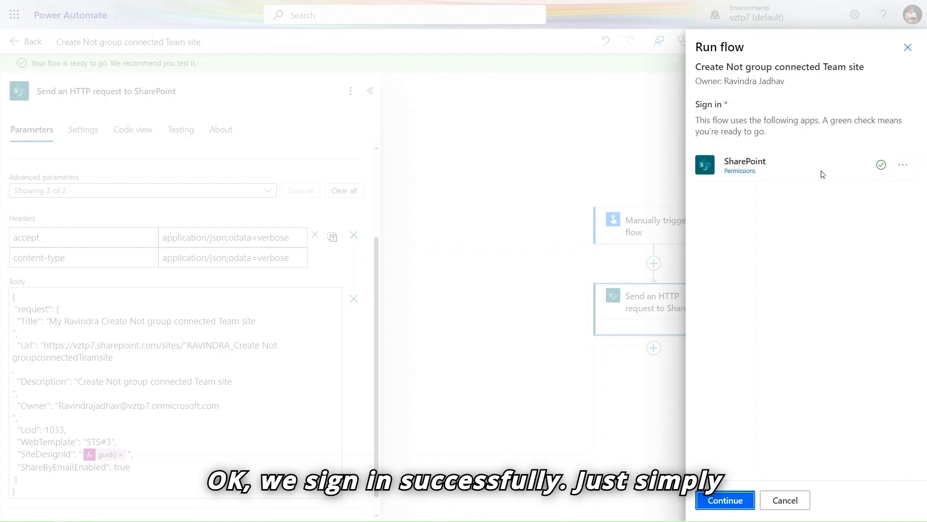
click(729, 507)
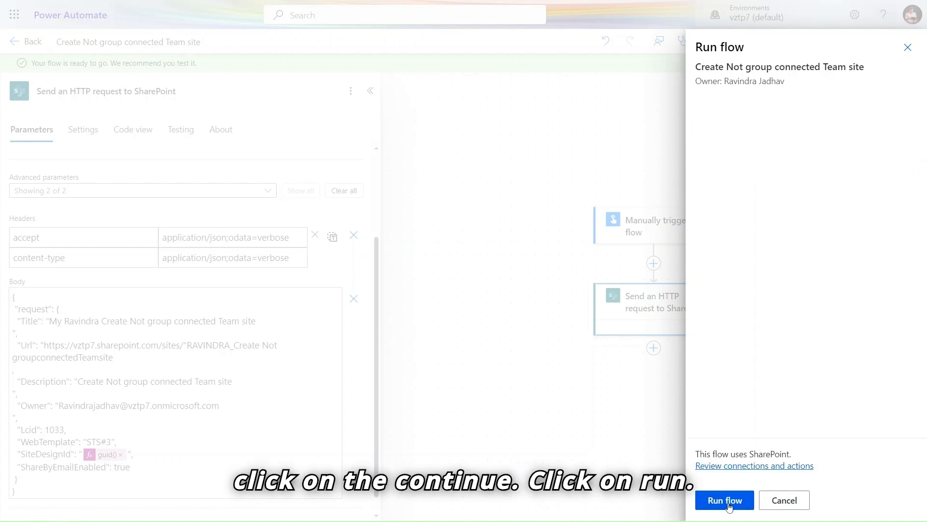
click(729, 503)
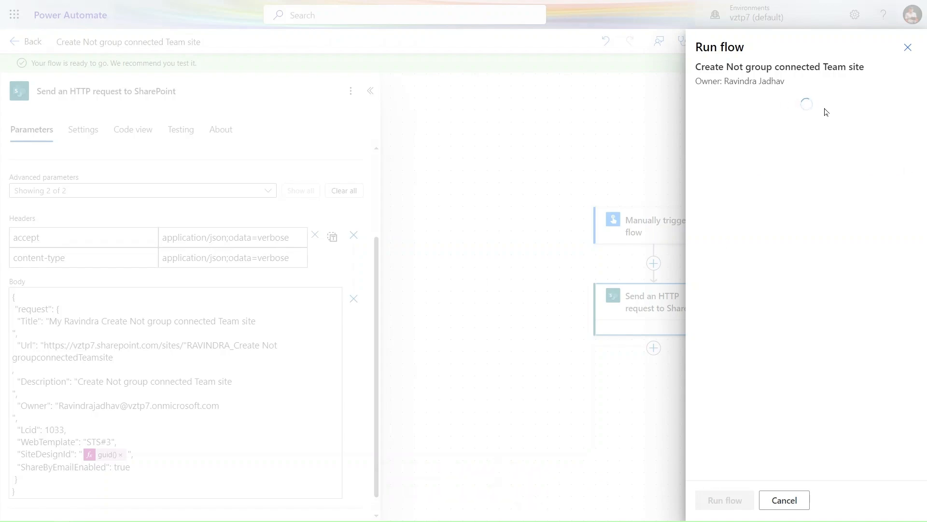
click(714, 501)
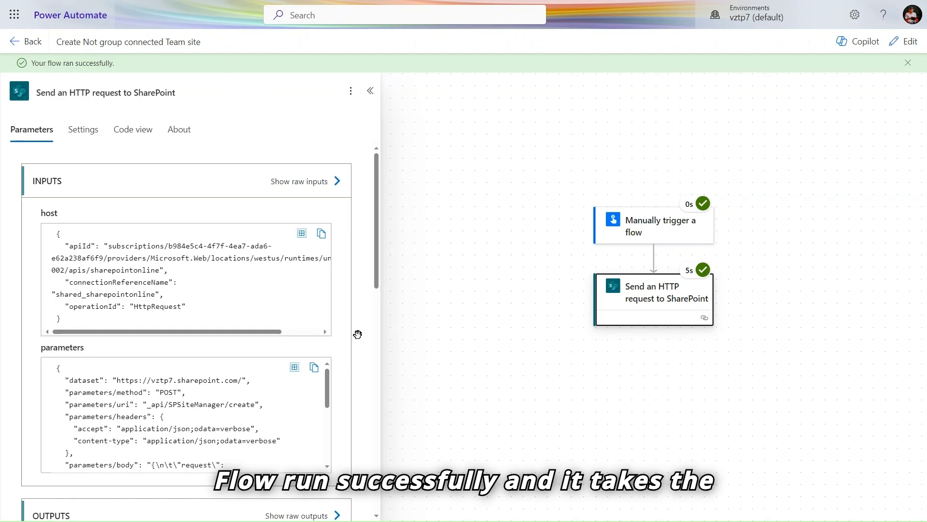
Step: Show the raw outputs of the SharePoint HTTP request and open the SiteUrl link from the response body
scroll(155, 270, down, 5)
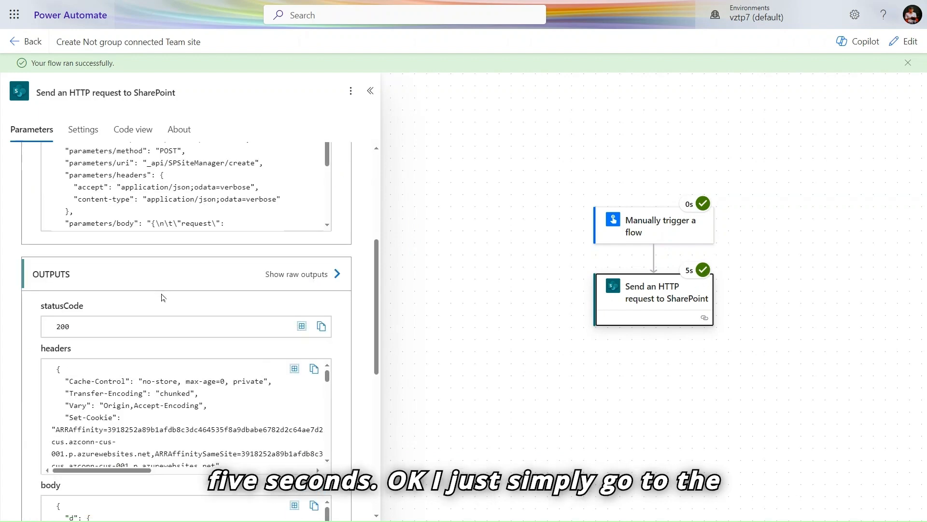
click(311, 274)
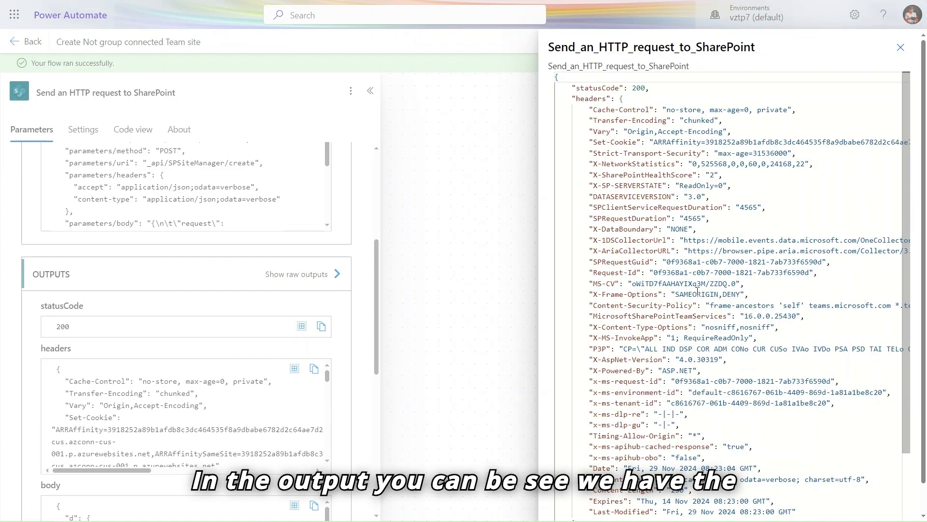
scroll(697, 290, down, 5)
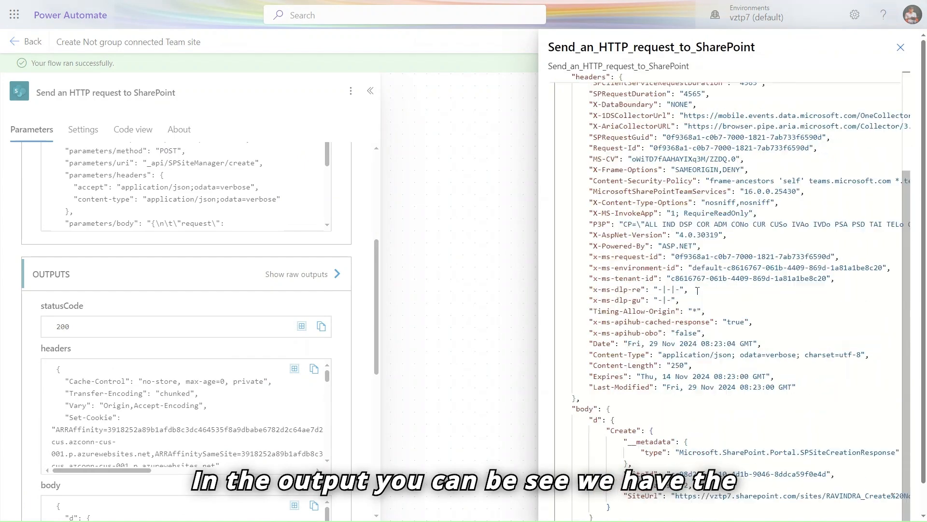
ctrl+click(742, 496)
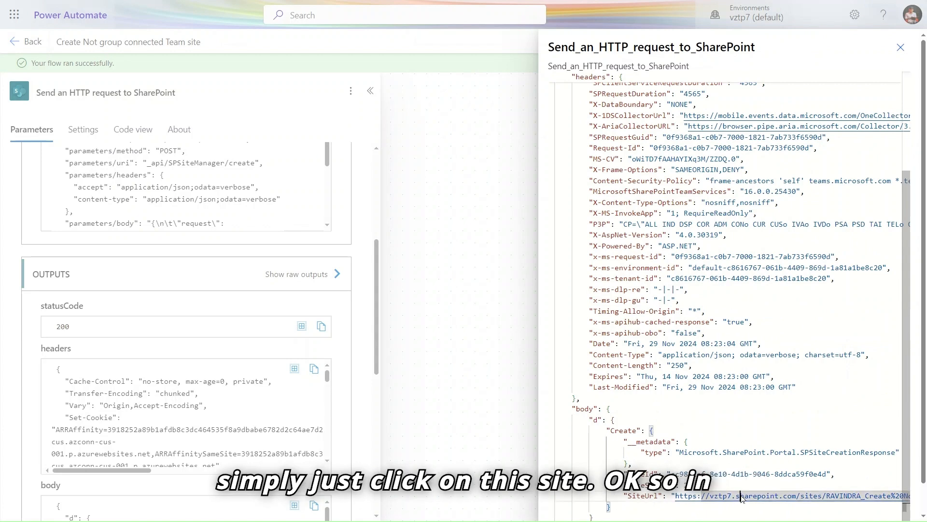
click(309, 6)
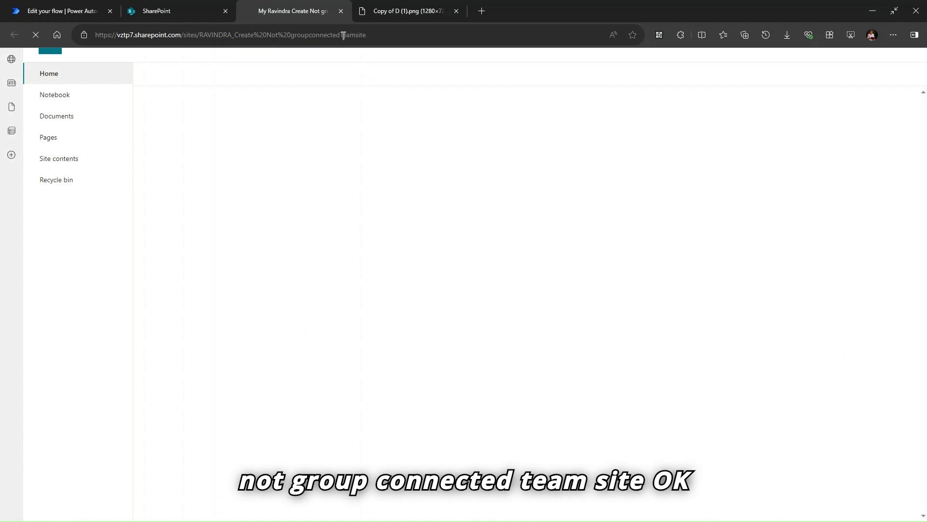
Step: Check the new site's address in the browser and dismiss the offer to start designing the site
click(394, 37)
click(394, 38)
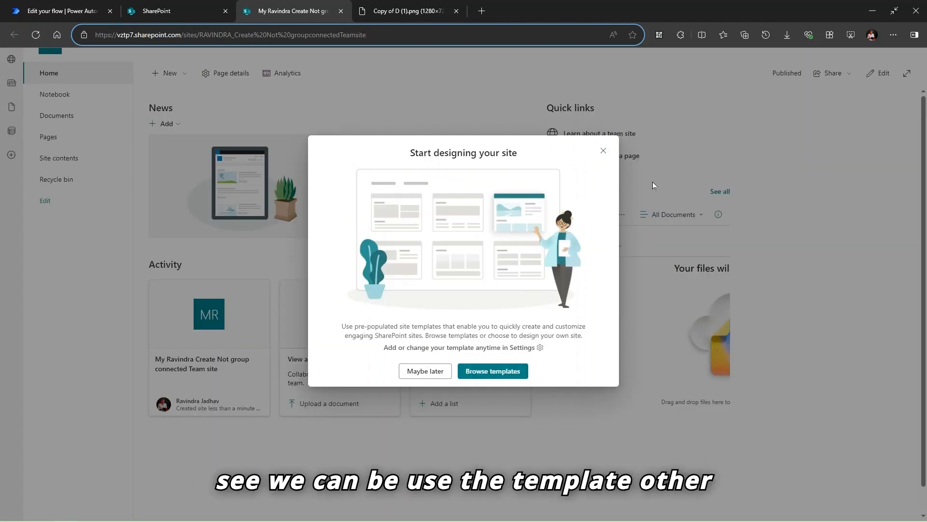
click(603, 150)
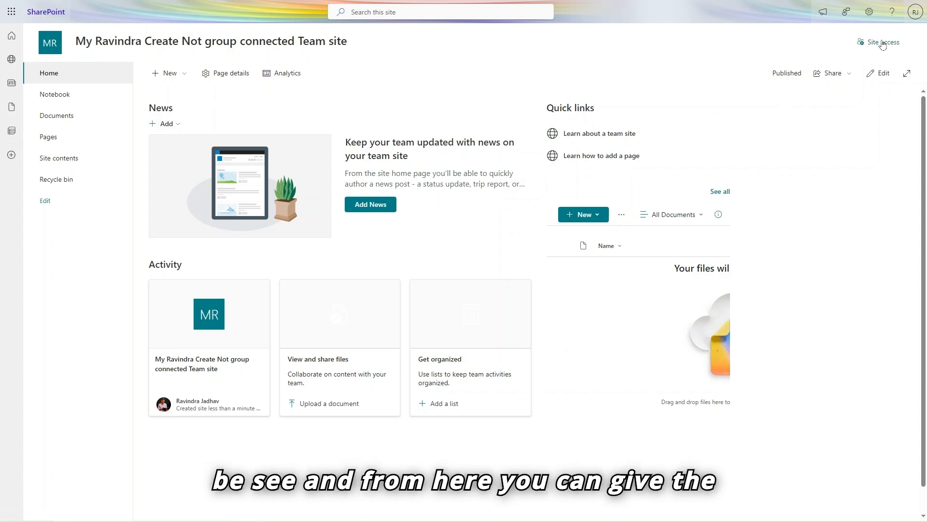
Step: Inspect the owners, members and visitors in the new site's access settings and leave them without sharing
click(882, 43)
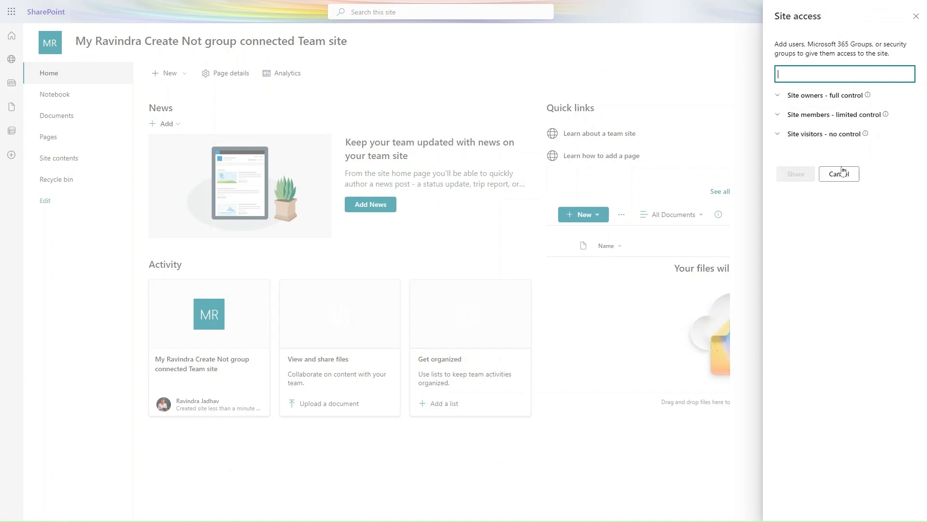
click(777, 95)
click(777, 124)
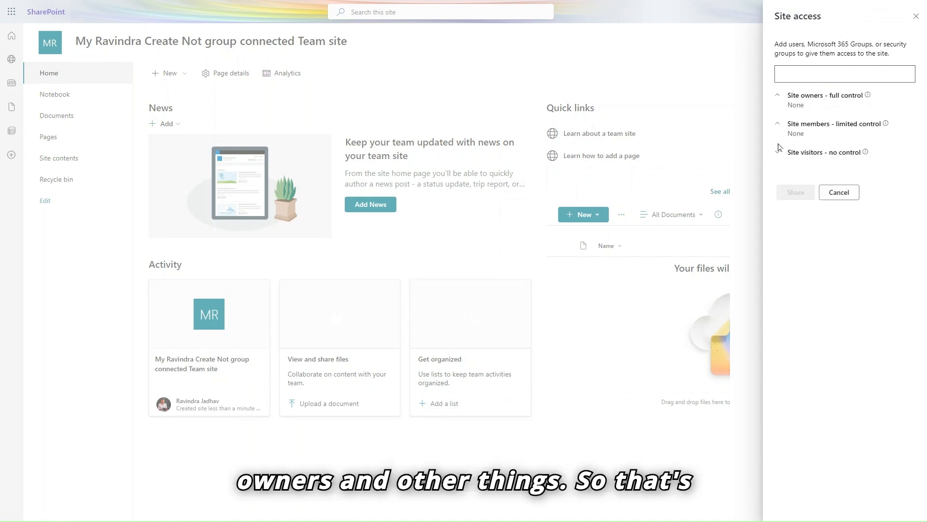
click(777, 154)
click(845, 201)
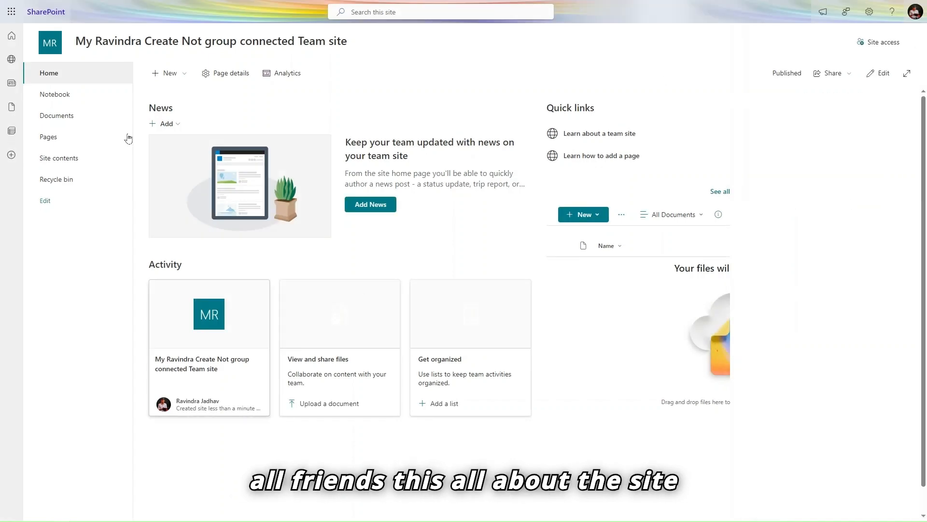
mouse_move(455, 4)
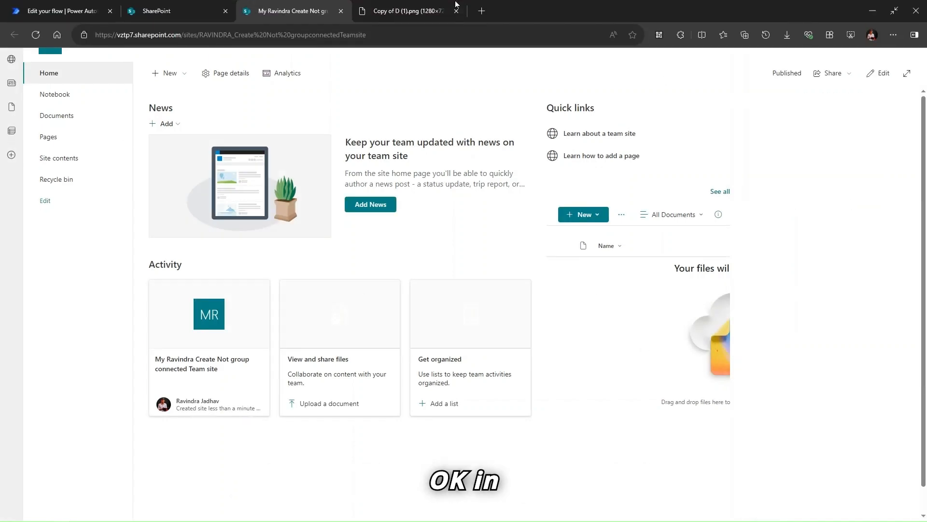